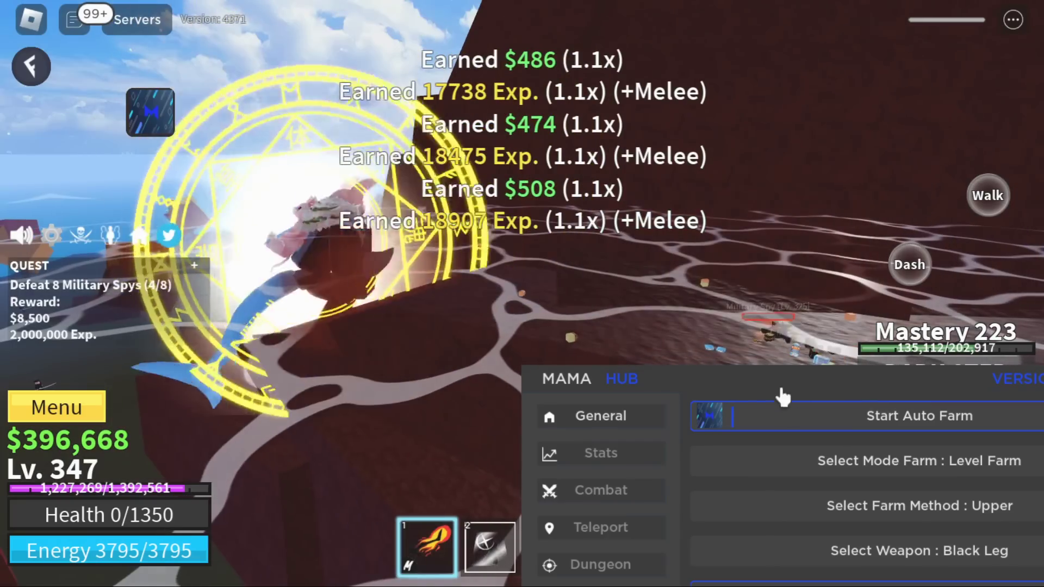
Move the MAMA HUB panel to the upper middle and show its Auto Stats options.
{"action": "left_click_drag", "start_coordinate": [710, 378], "coordinate": [625, 341]}
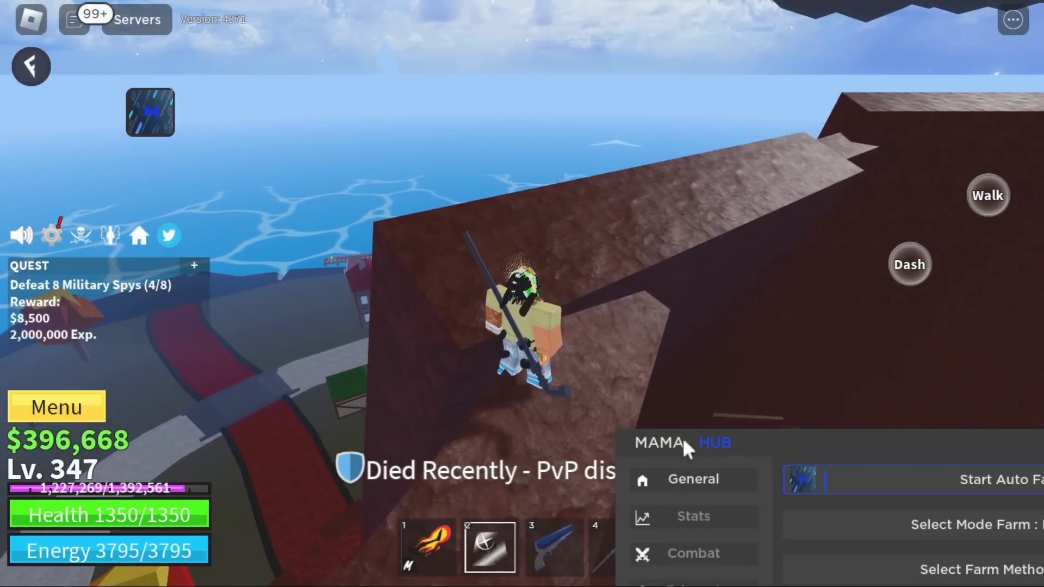
{"action": "left_click_drag", "start_coordinate": [682, 440], "coordinate": [567, 257]}
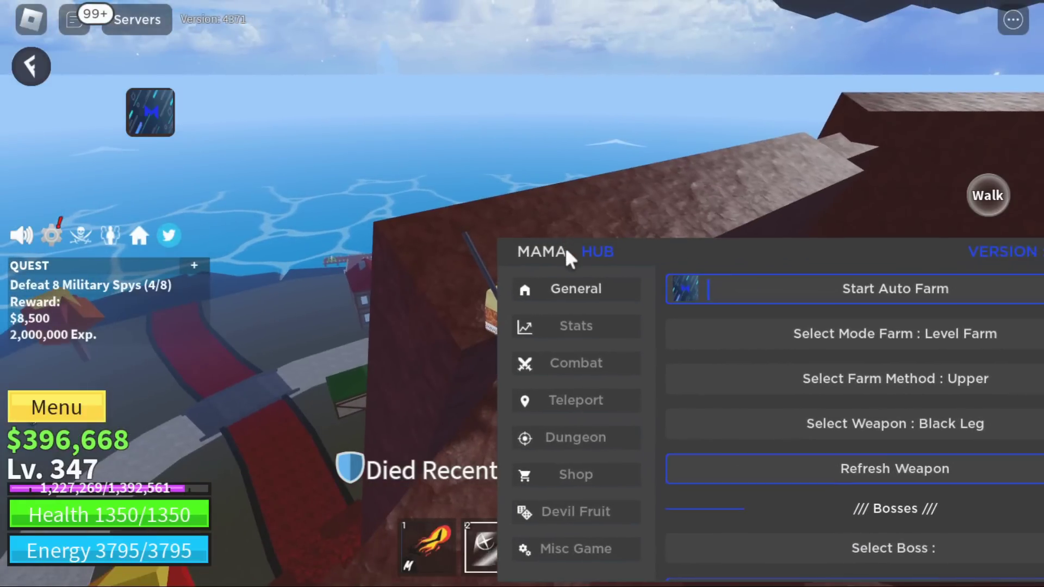
{"action": "left_click", "coordinate": [568, 328]}
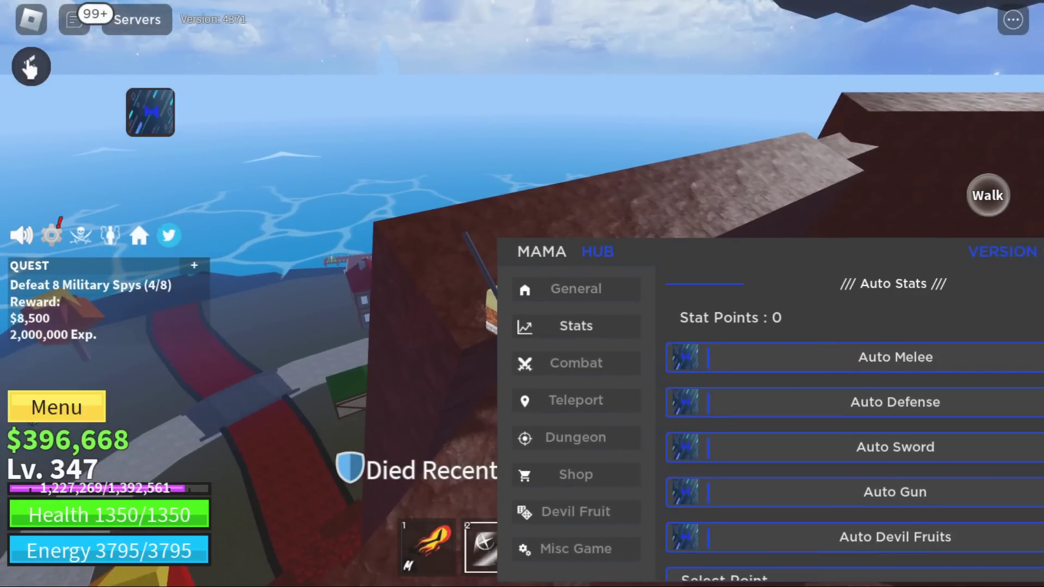
Open the Fluxus script window, shift the hub lower right, and edit the loadstring script.
{"action": "left_click", "coordinate": [31, 70]}
{"action": "left_click_drag", "start_coordinate": [623, 249], "coordinate": [743, 461]}
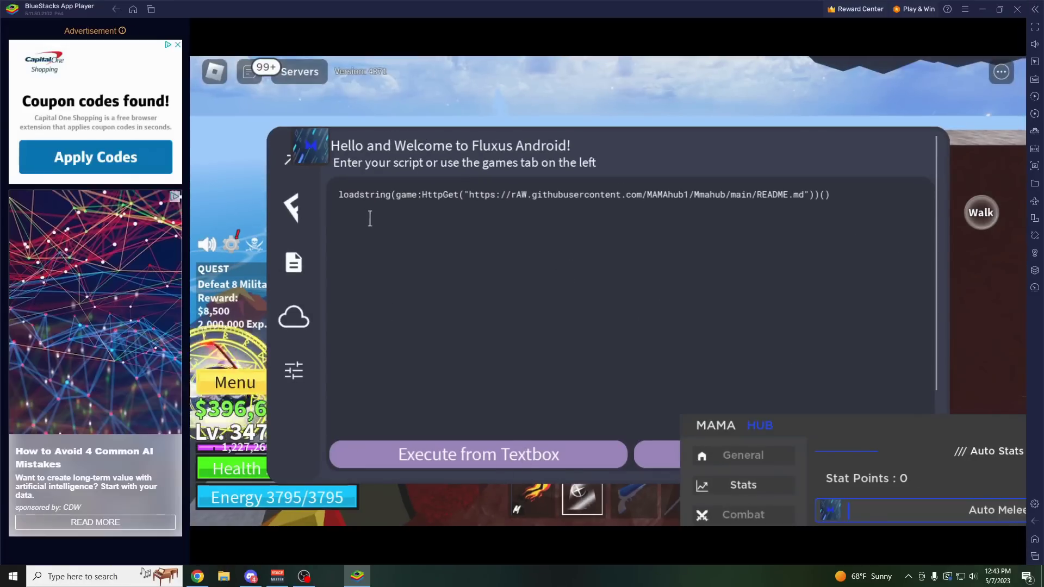
{"action": "left_click", "coordinate": [415, 207]}
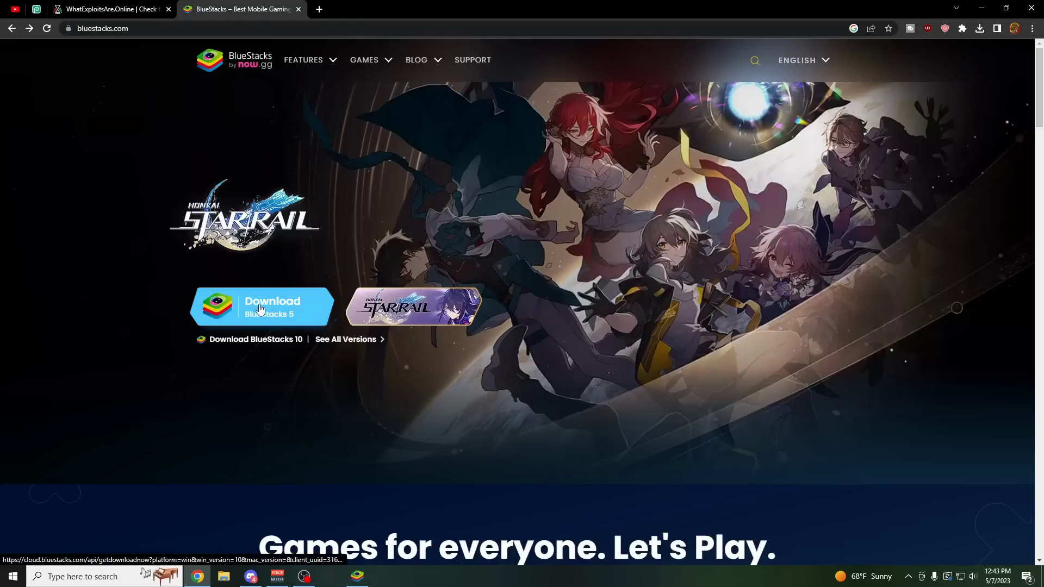
Switch from Google Chrome to the BlueStacks emulator window.
{"action": "left_click", "coordinate": [357, 575]}
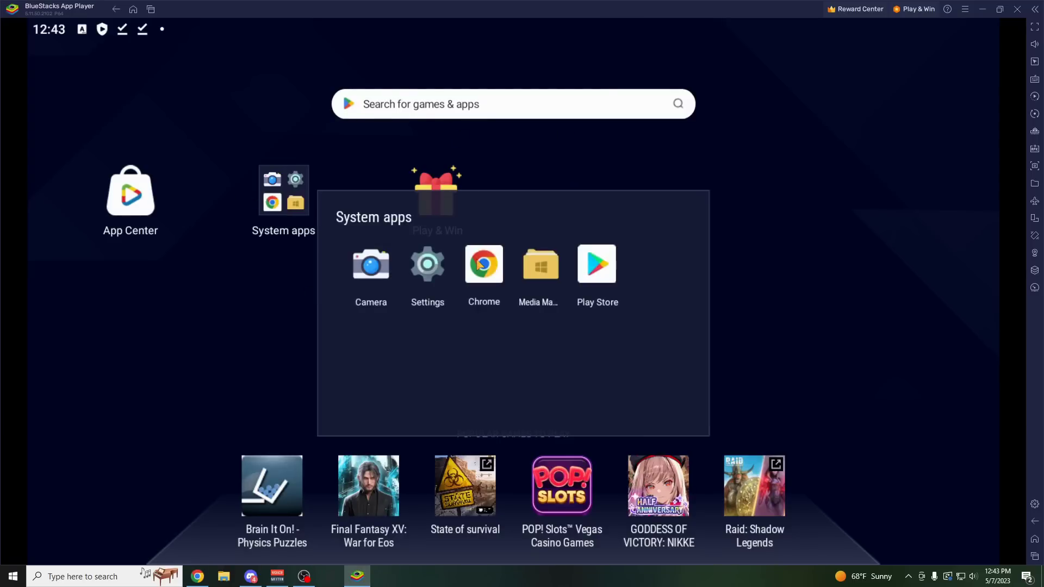
Open a new Chrome tab in BlueStacks and load fluxteam.net/android.
{"action": "left_click", "coordinate": [479, 265]}
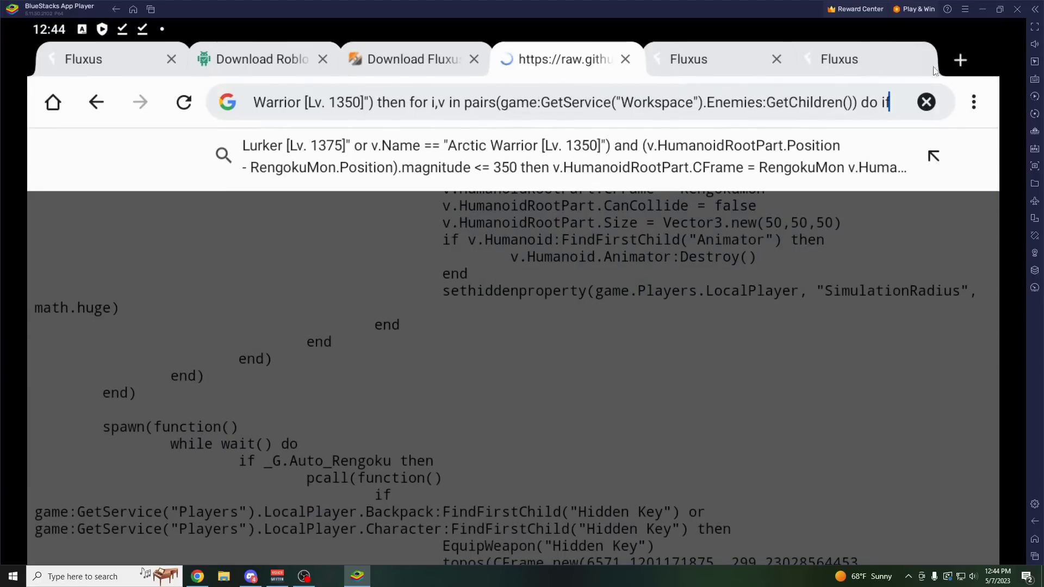
{"action": "left_click", "coordinate": [960, 60]}
{"action": "left_click", "coordinate": [722, 99]}
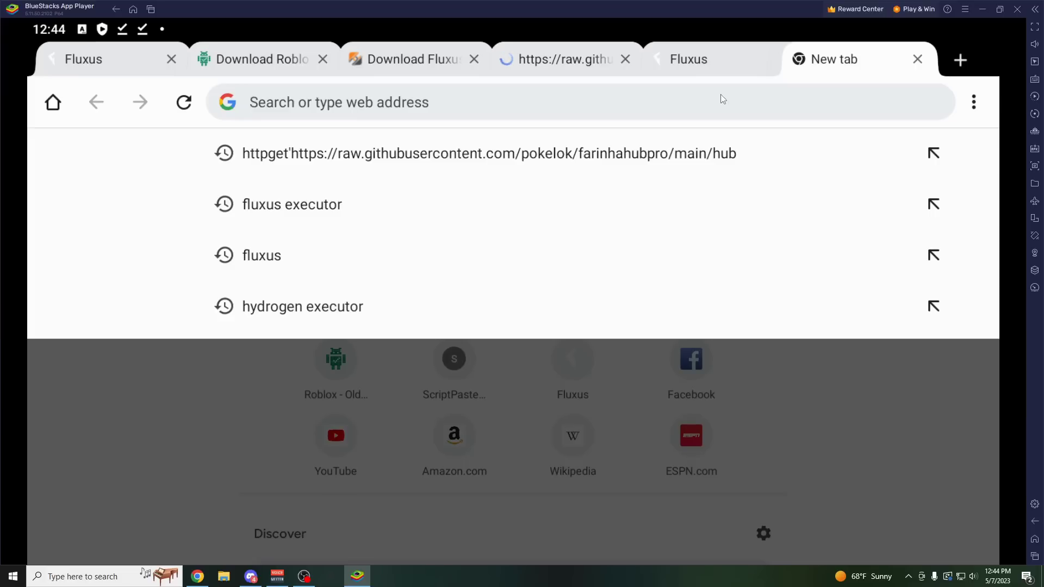
{"action": "type", "text": "fluxteam.net/"}
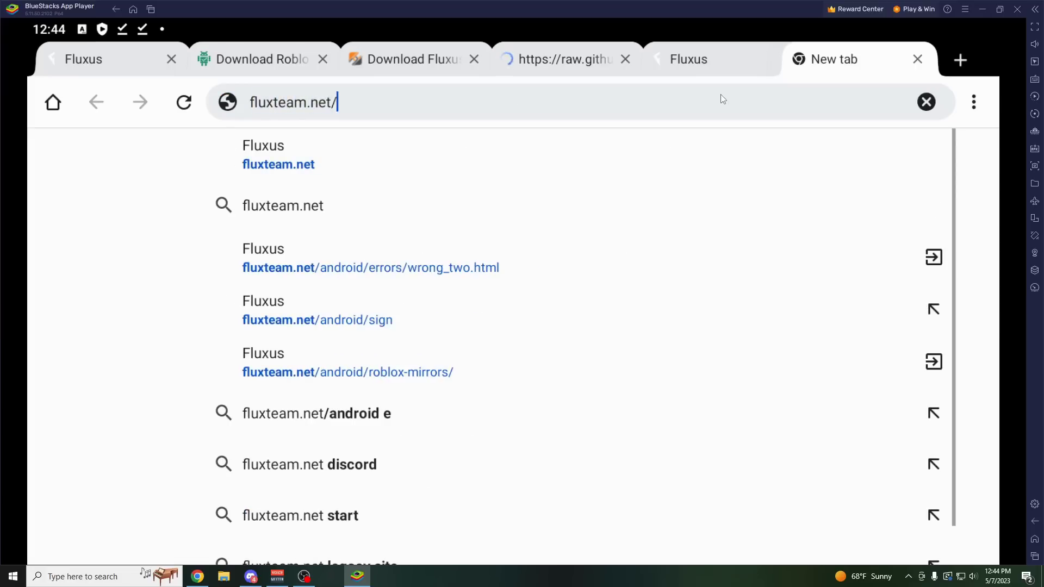
{"action": "type", "text": "android"}
{"action": "key", "text": "Return"}
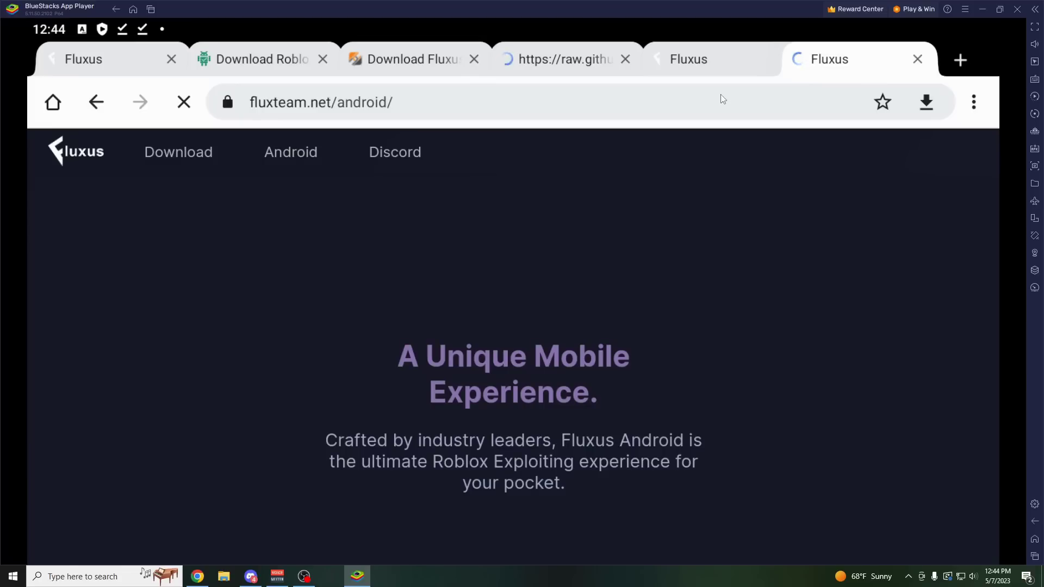
Download the Fluxus APK from the fluxteam.net Android page.
{"action": "scroll", "coordinate": [627, 159], "scroll_direction": "down", "scroll_amount": 5}
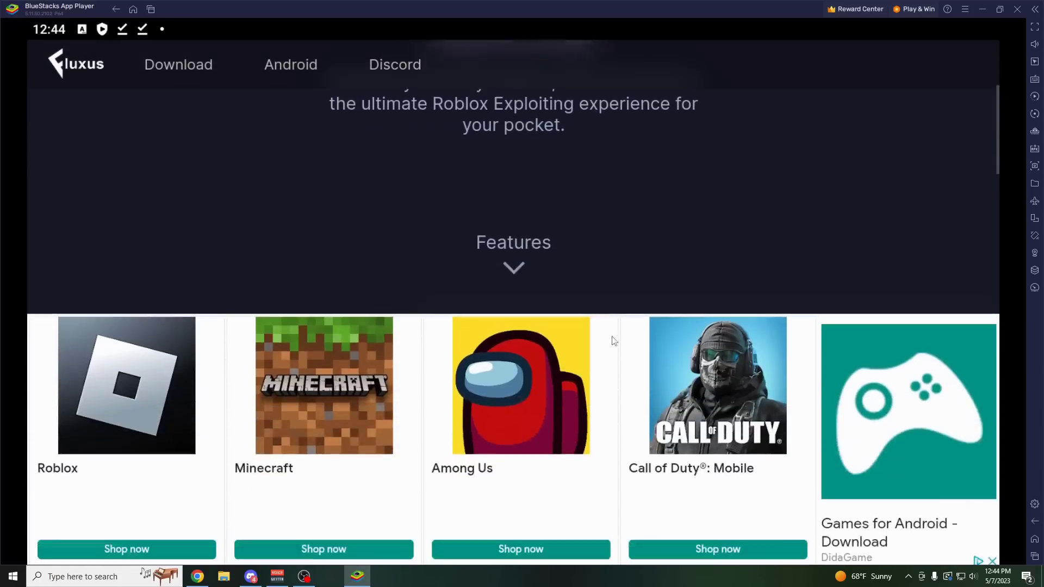
{"action": "scroll", "coordinate": [520, 353], "scroll_direction": "up", "scroll_amount": 2}
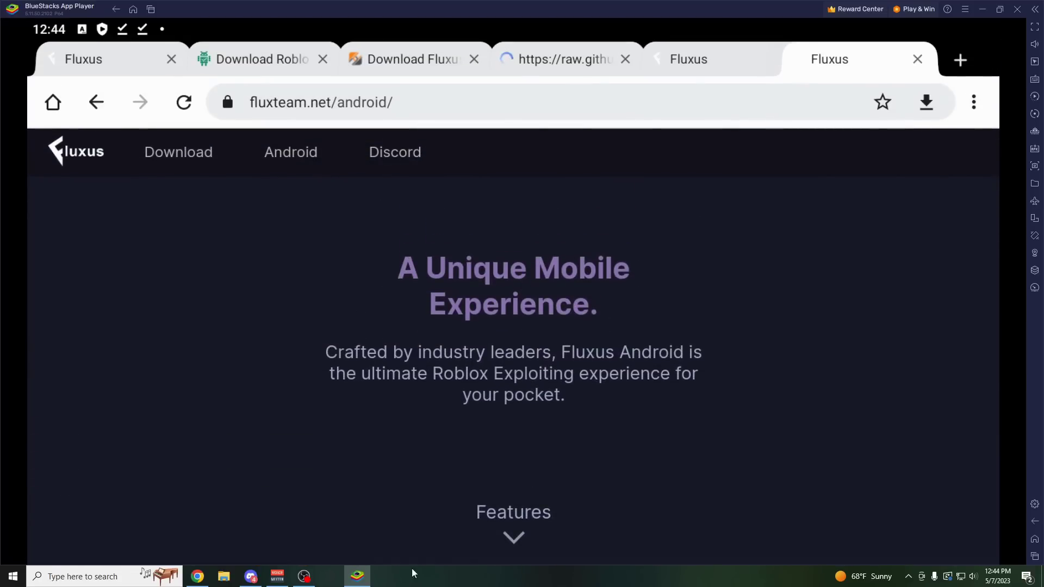
{"action": "left_click", "coordinate": [197, 576]}
{"action": "left_click", "coordinate": [357, 575]}
{"action": "scroll", "coordinate": [445, 319], "scroll_direction": "down", "scroll_amount": 10}
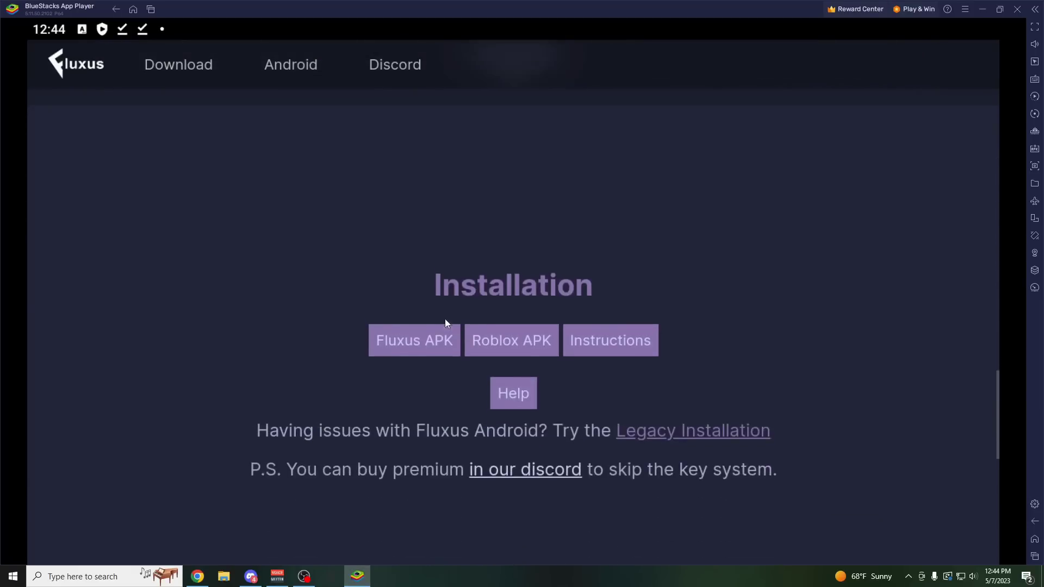
{"action": "left_click", "coordinate": [414, 332]}
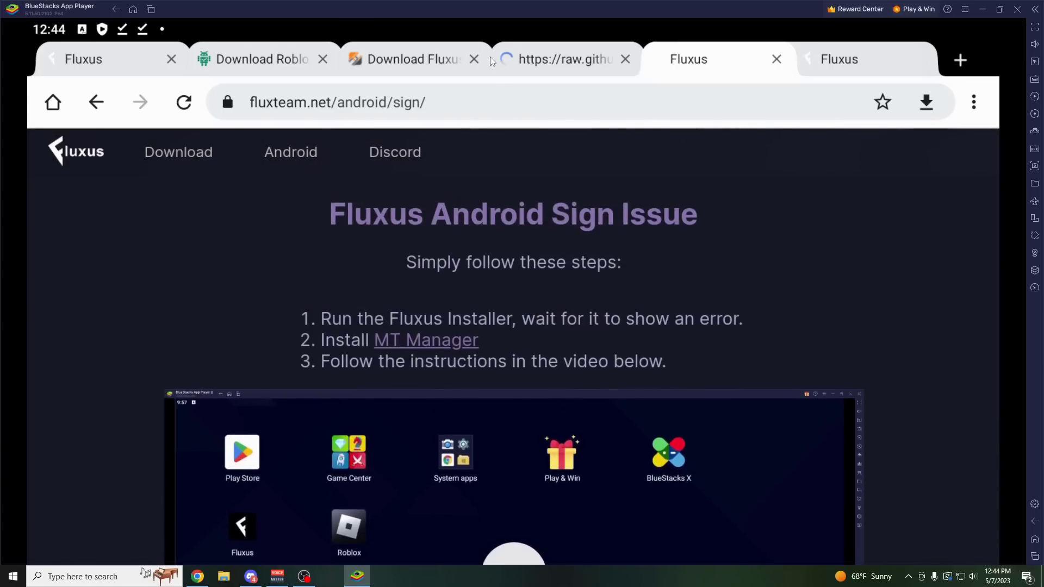
Return to the main Fluxus Android page and open the Roblox APK download mirrors.
{"action": "left_click", "coordinate": [185, 151]}
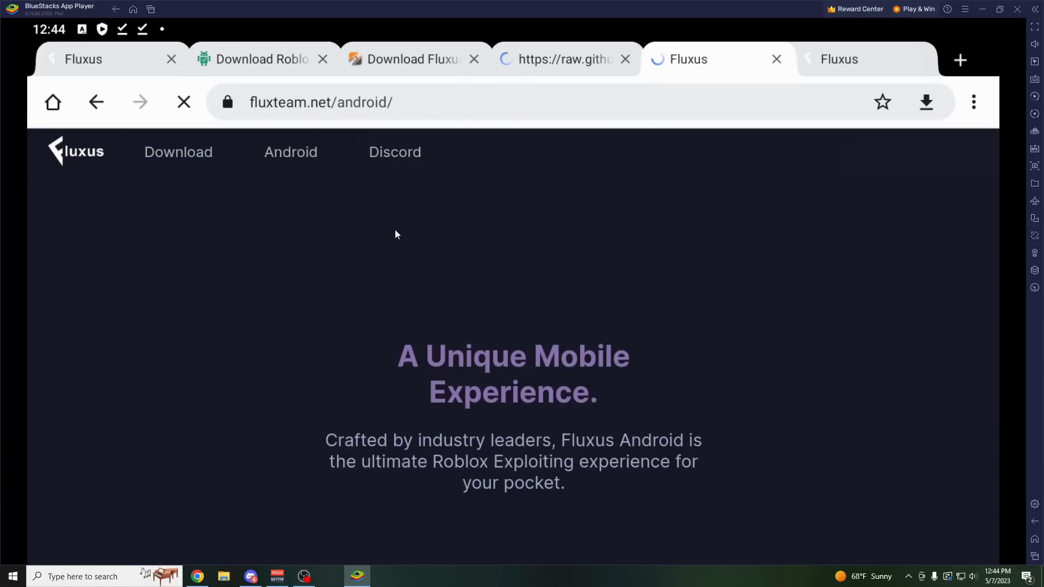
{"action": "scroll", "coordinate": [531, 280], "scroll_direction": "down", "scroll_amount": 15}
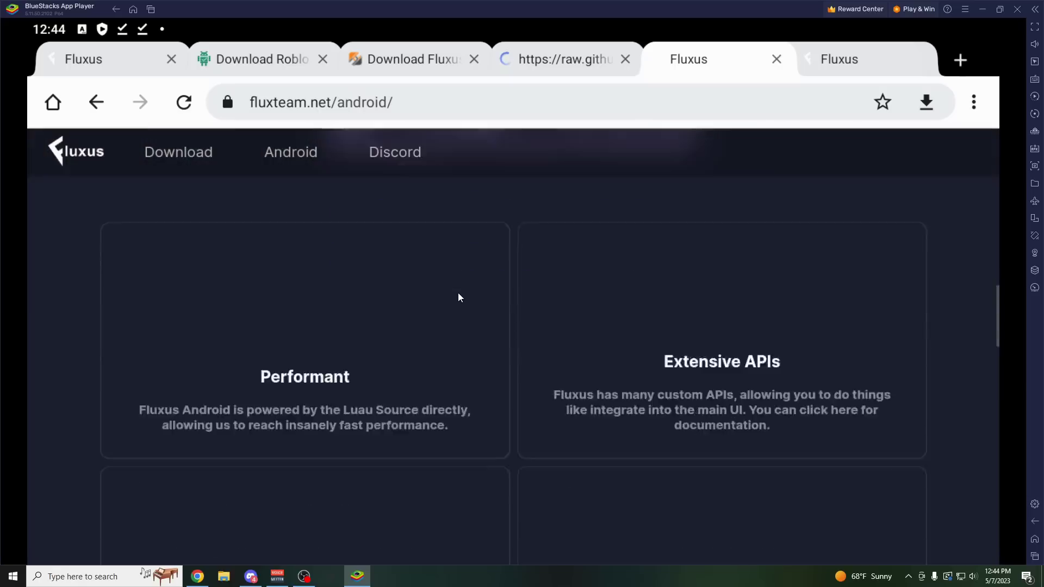
{"action": "scroll", "coordinate": [458, 292], "scroll_direction": "down", "scroll_amount": 10}
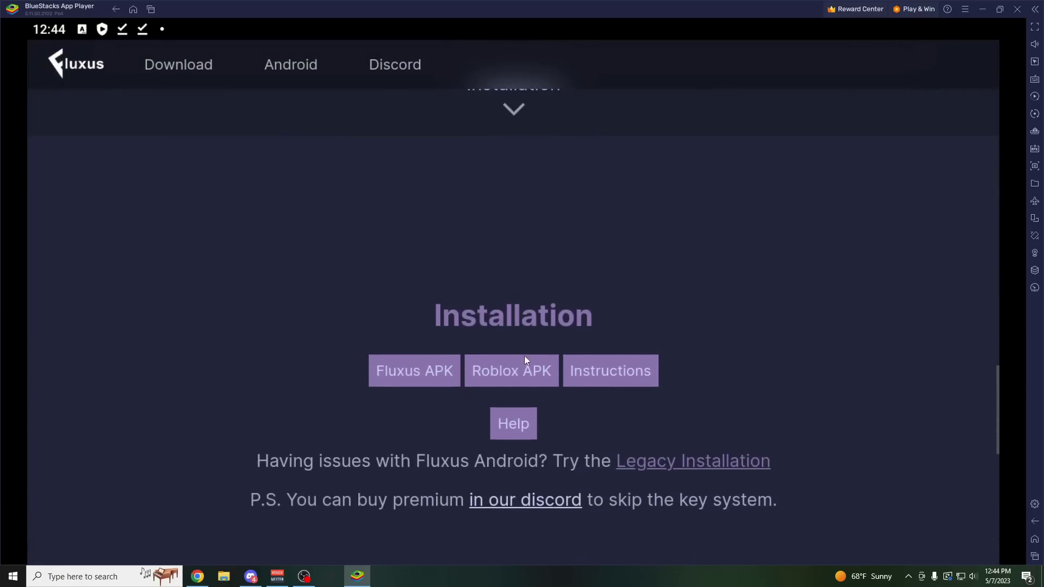
{"action": "left_click", "coordinate": [522, 368]}
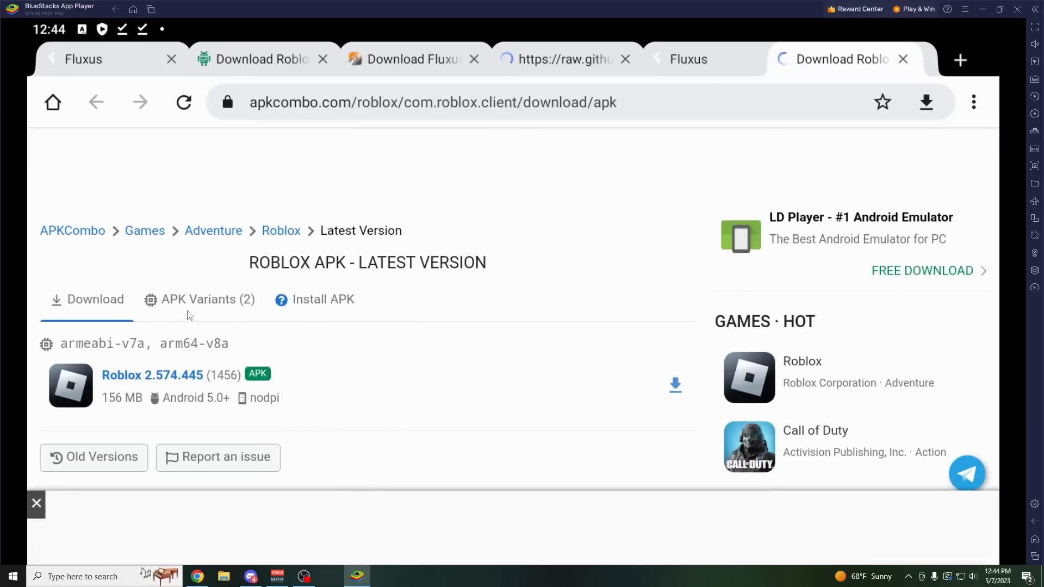
List the Roblox APK variants on APKCombo and open the old version 2.573.506 download.
{"action": "left_click", "coordinate": [188, 308]}
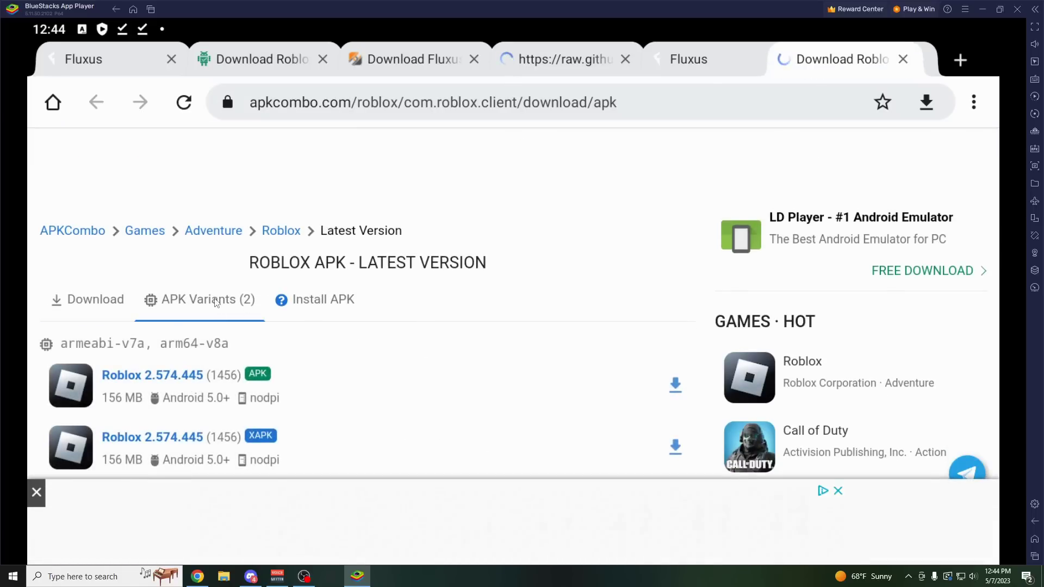
{"action": "scroll", "coordinate": [180, 239], "scroll_direction": "down", "scroll_amount": 10}
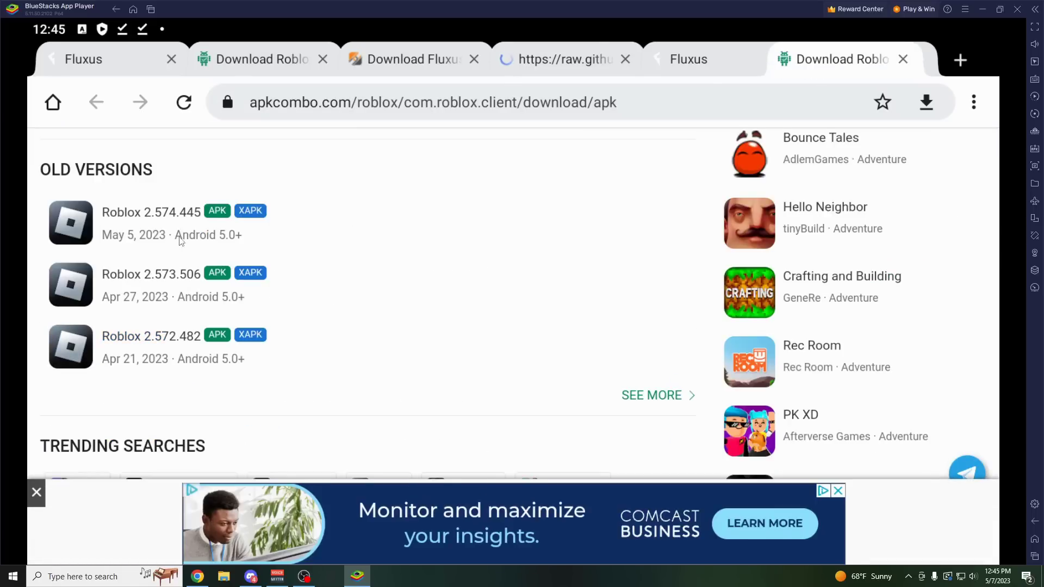
{"action": "scroll", "coordinate": [300, 359], "scroll_direction": "up", "scroll_amount": 1}
{"action": "scroll", "coordinate": [298, 361], "scroll_direction": "down", "scroll_amount": 2}
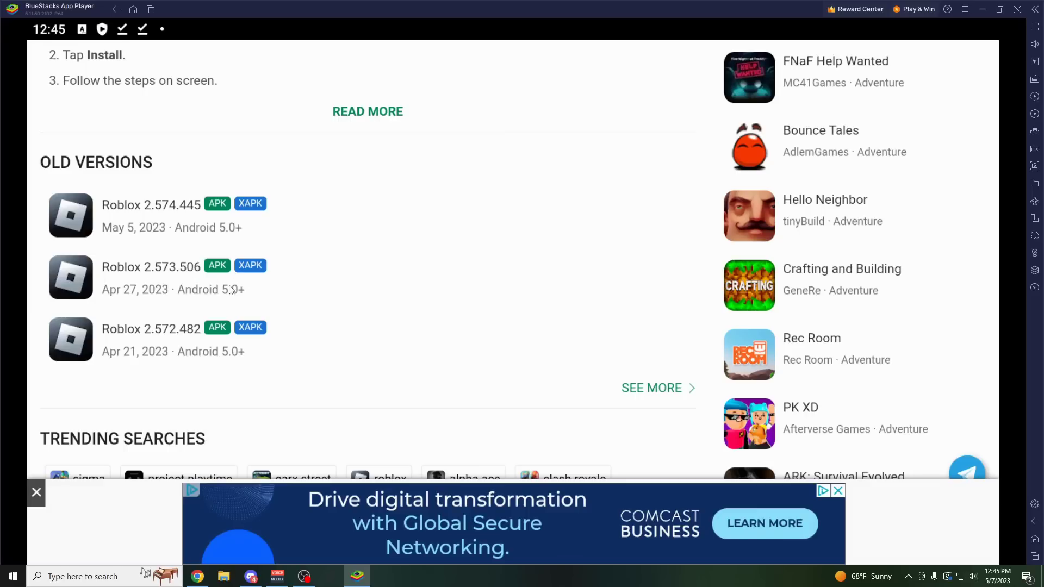
{"action": "left_click", "coordinate": [388, 280]}
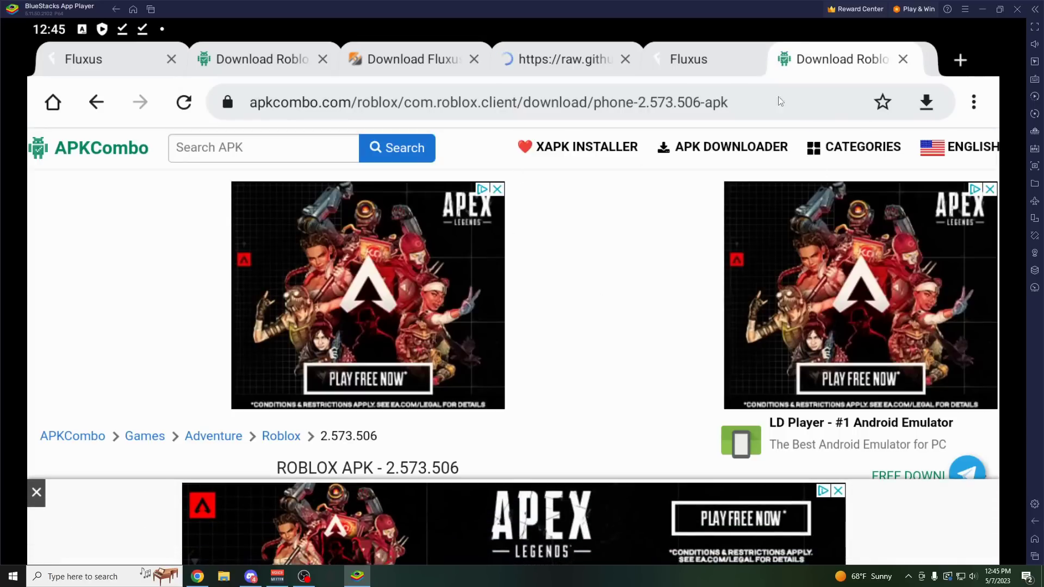
Launch Media Manager from the System apps folder and install the downloaded Fluxus.apk.
{"action": "left_click", "coordinate": [133, 9]}
{"action": "left_click", "coordinate": [298, 187]}
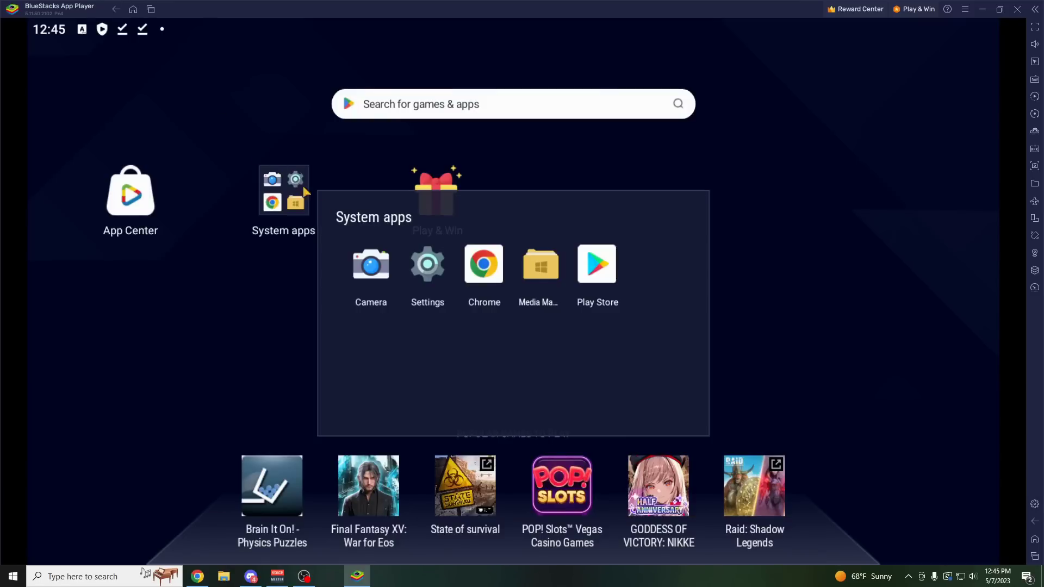
{"action": "left_click", "coordinate": [543, 272]}
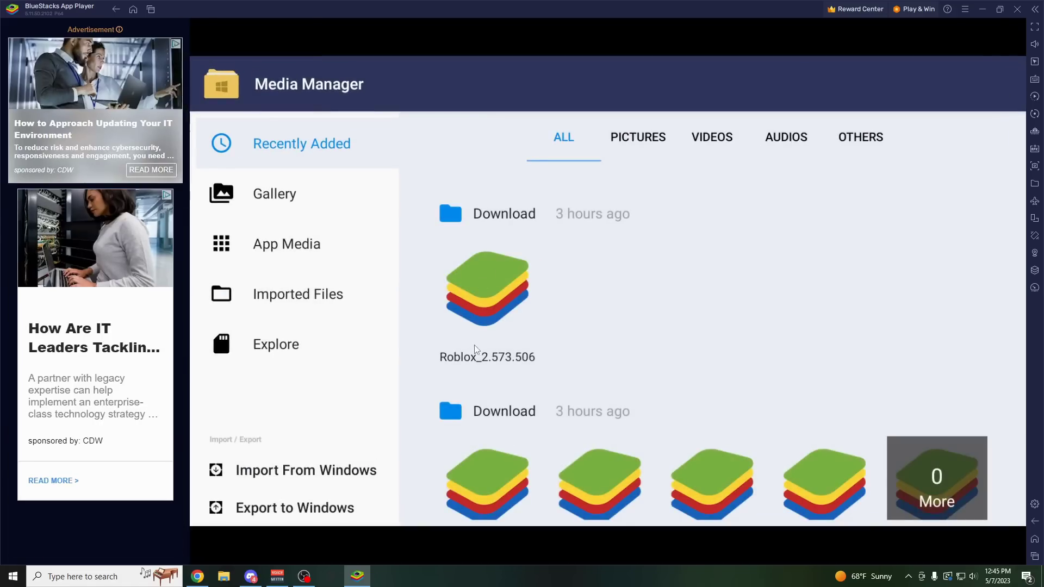
{"action": "scroll", "coordinate": [679, 314], "scroll_direction": "down", "scroll_amount": 2}
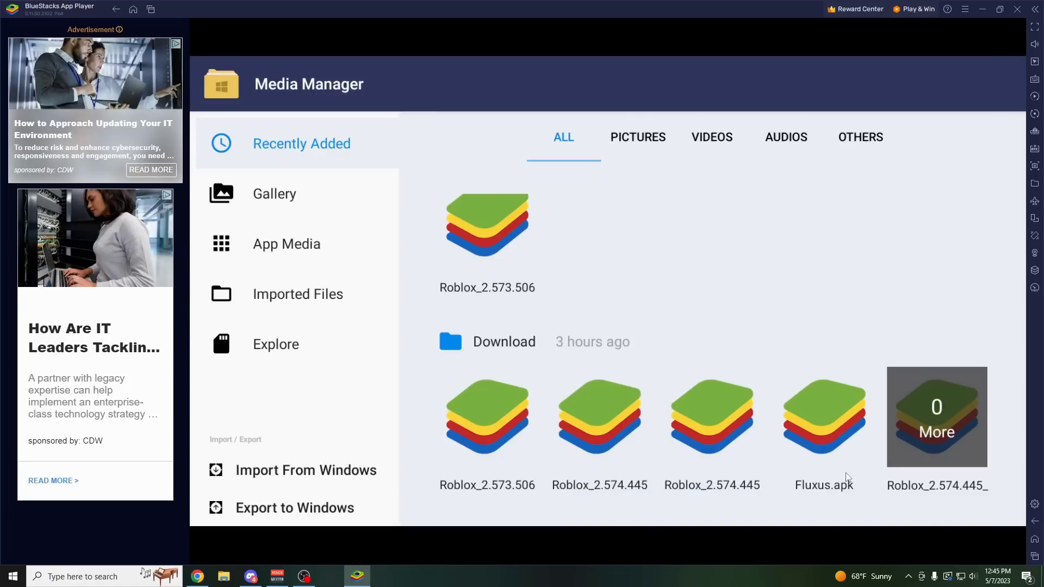
{"action": "left_click", "coordinate": [830, 419]}
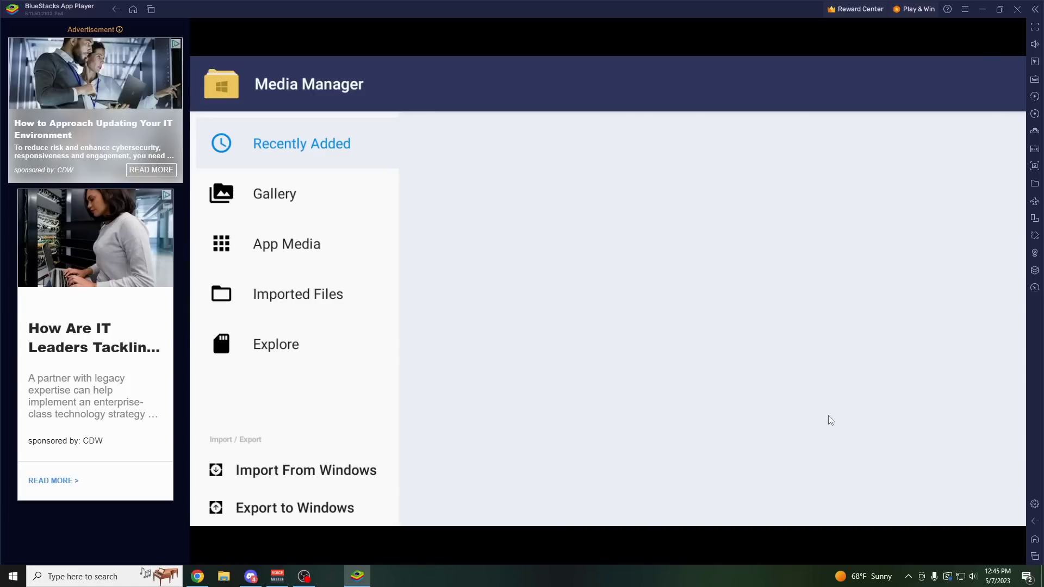
{"action": "left_click", "coordinate": [957, 532]}
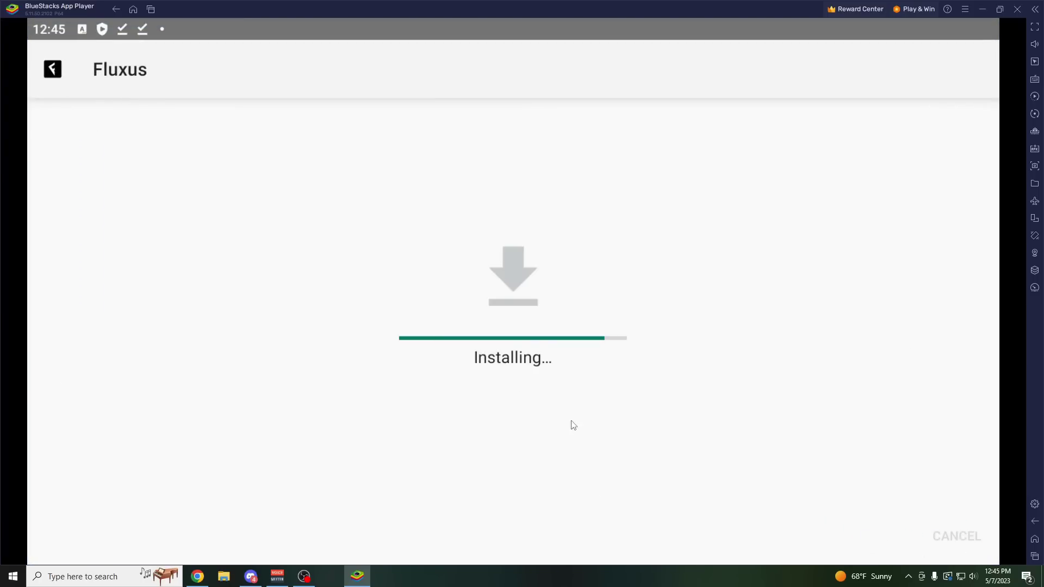
{"action": "left_click", "coordinate": [905, 536]}
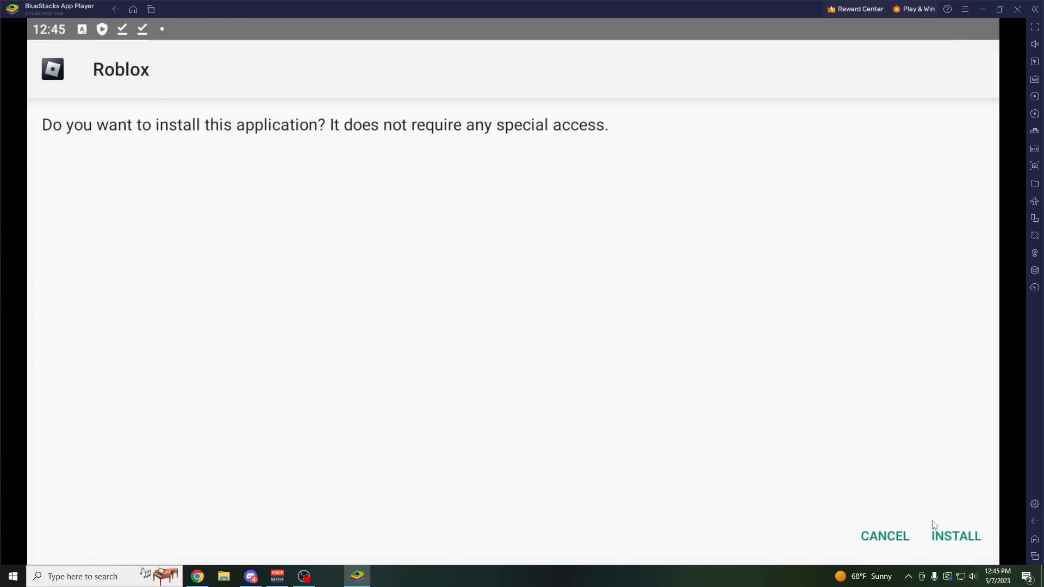
Install the Roblox app package and return to the home screen.
{"action": "left_click", "coordinate": [955, 531]}
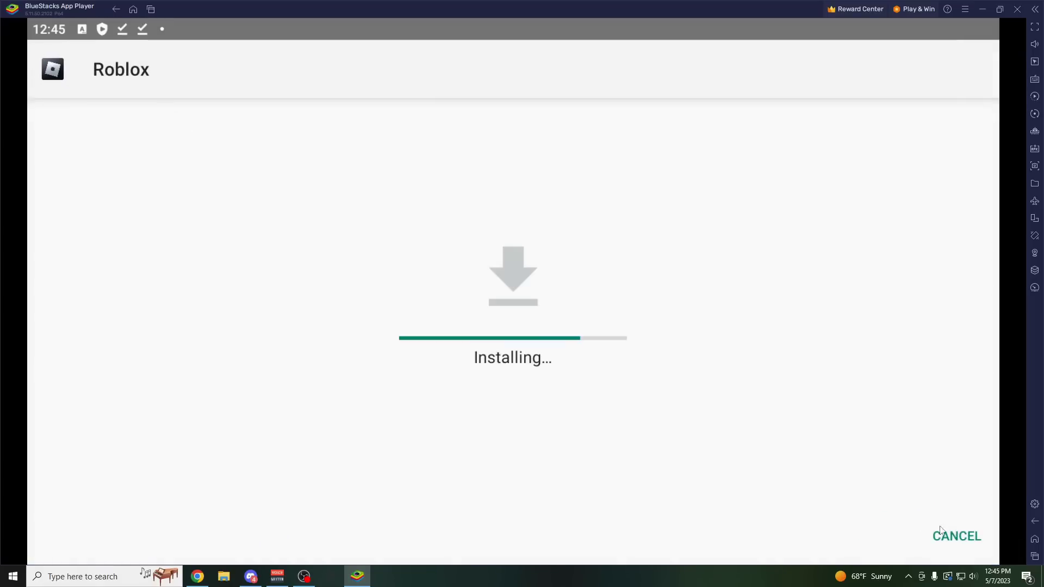
{"action": "left_click", "coordinate": [905, 537]}
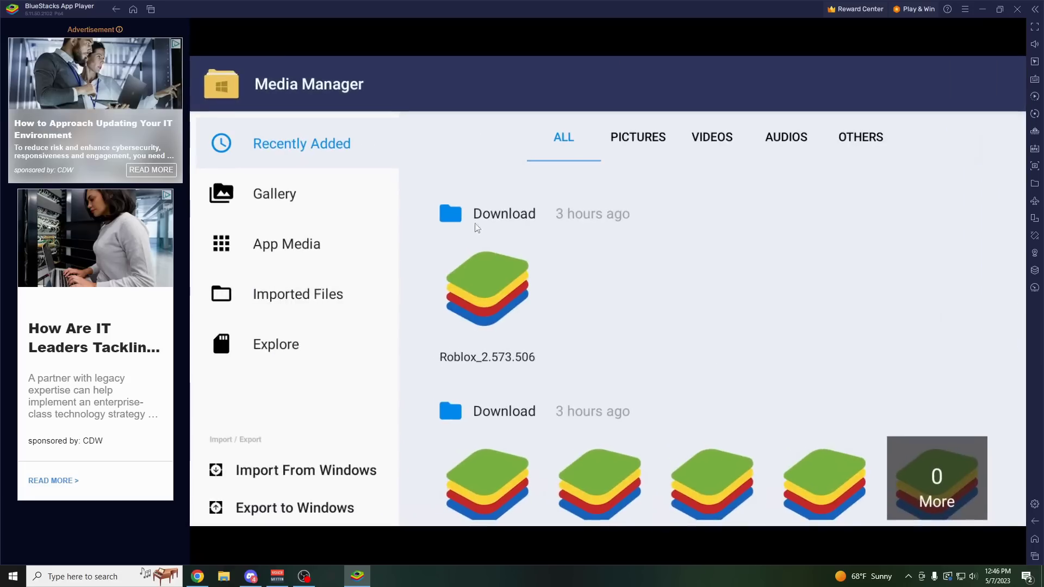
{"action": "left_click", "coordinate": [117, 10]}
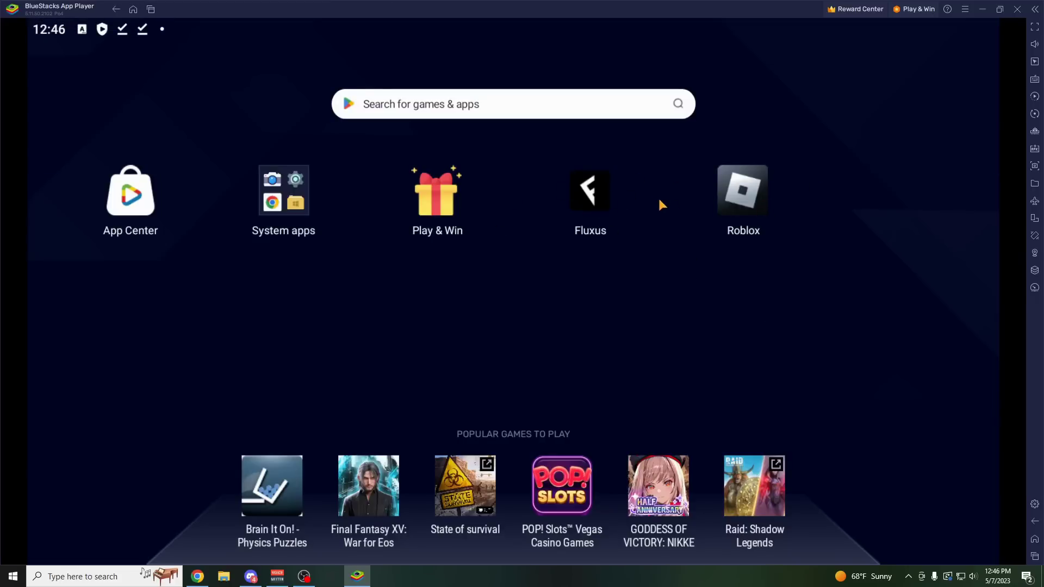
Launch Fluxus and grant it storage access.
{"action": "left_click", "coordinate": [607, 191]}
{"action": "left_click", "coordinate": [727, 340]}
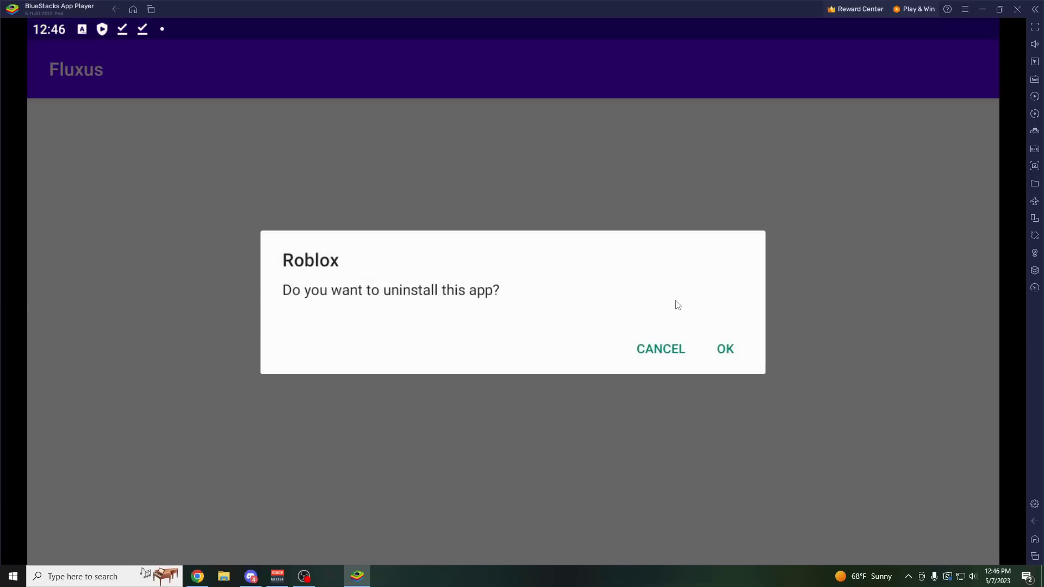
Uninstall the original Roblox, allow Fluxus to install unknown apps, and install the patched Roblox.
{"action": "left_click", "coordinate": [726, 349]}
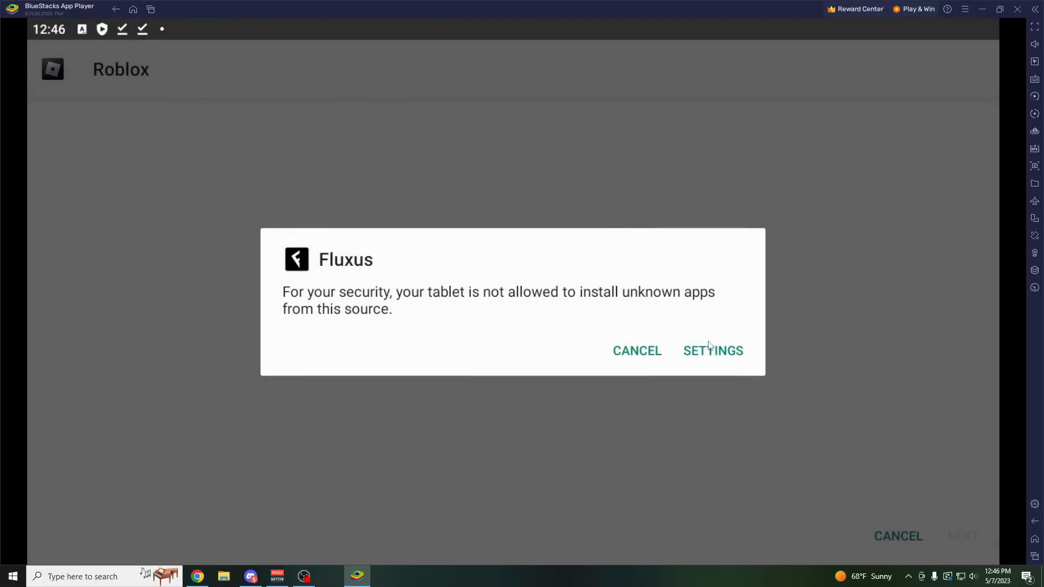
{"action": "left_click", "coordinate": [720, 351]}
{"action": "left_click", "coordinate": [962, 226]}
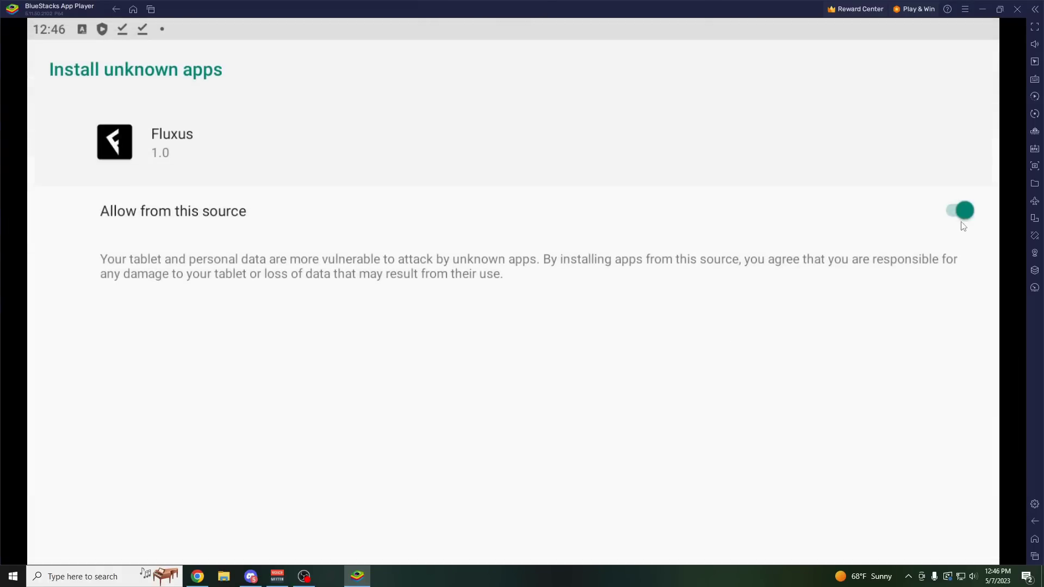
{"action": "left_click", "coordinate": [117, 11]}
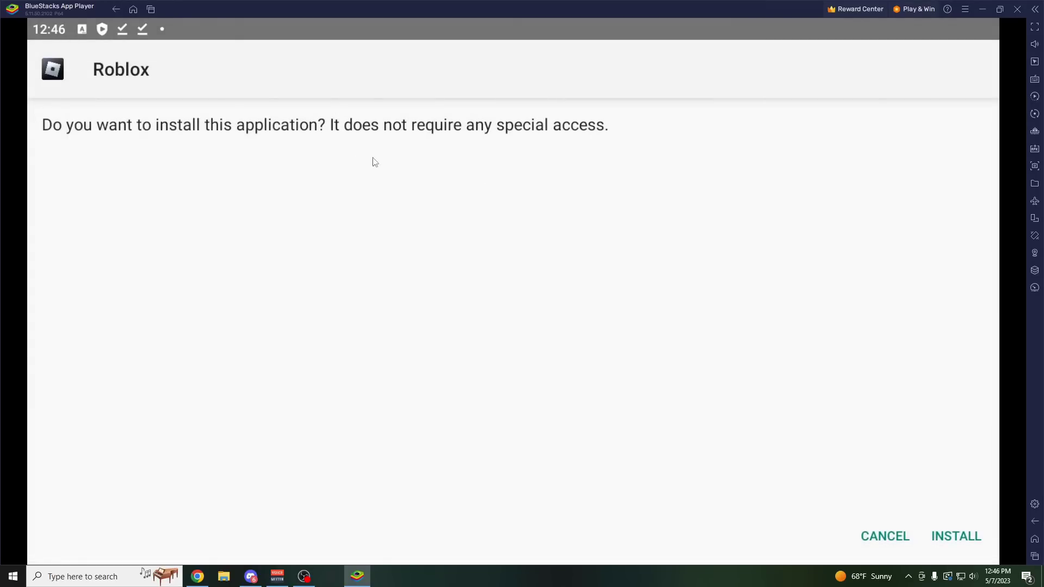
{"action": "left_click", "coordinate": [957, 536]}
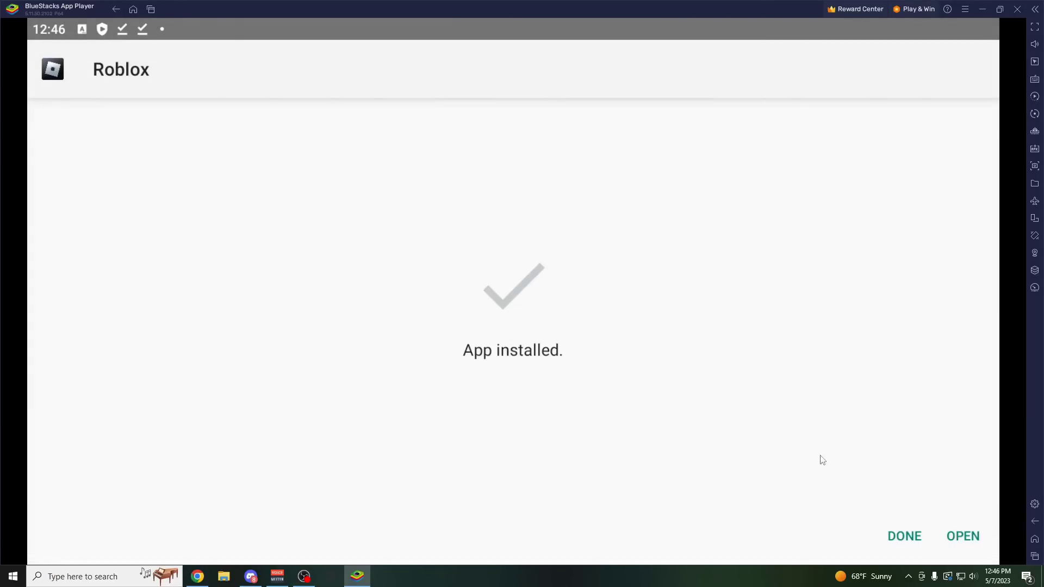
{"action": "left_click", "coordinate": [919, 538]}
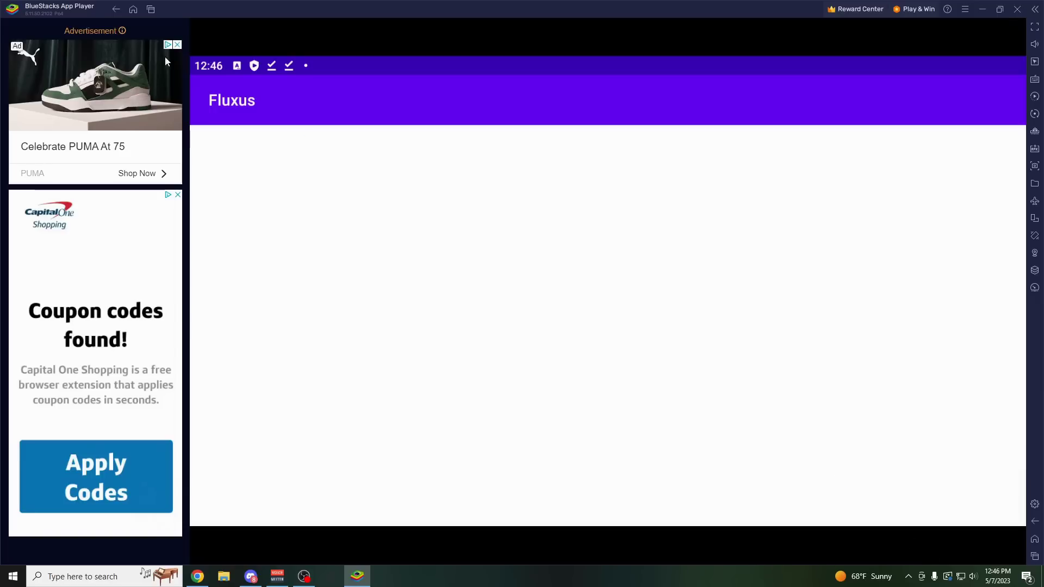
Open Fluxus, then launch Roblox and allow it access to photos, media and files.
{"action": "left_click", "coordinate": [133, 10]}
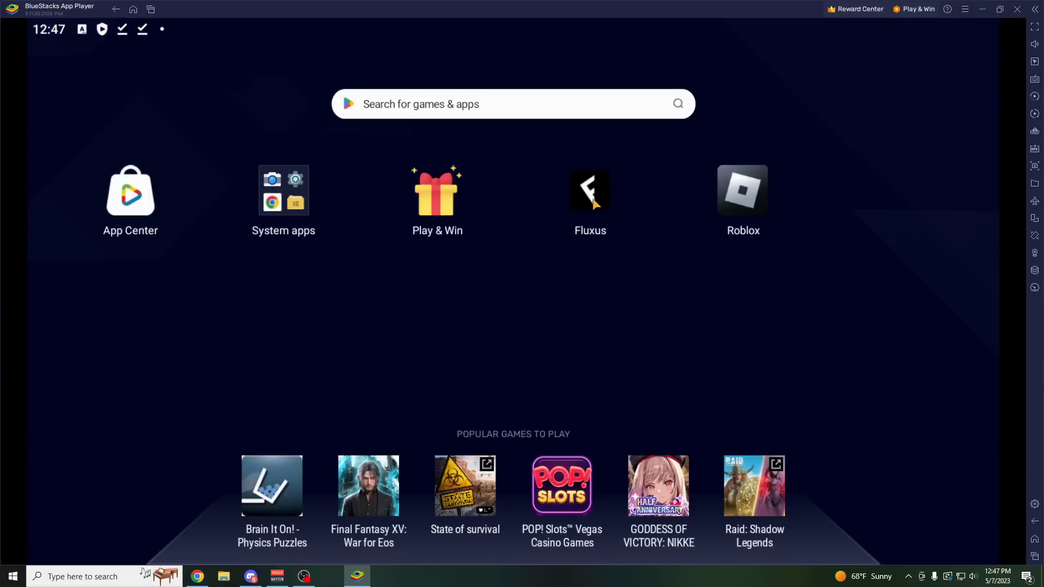
{"action": "left_click", "coordinate": [593, 196]}
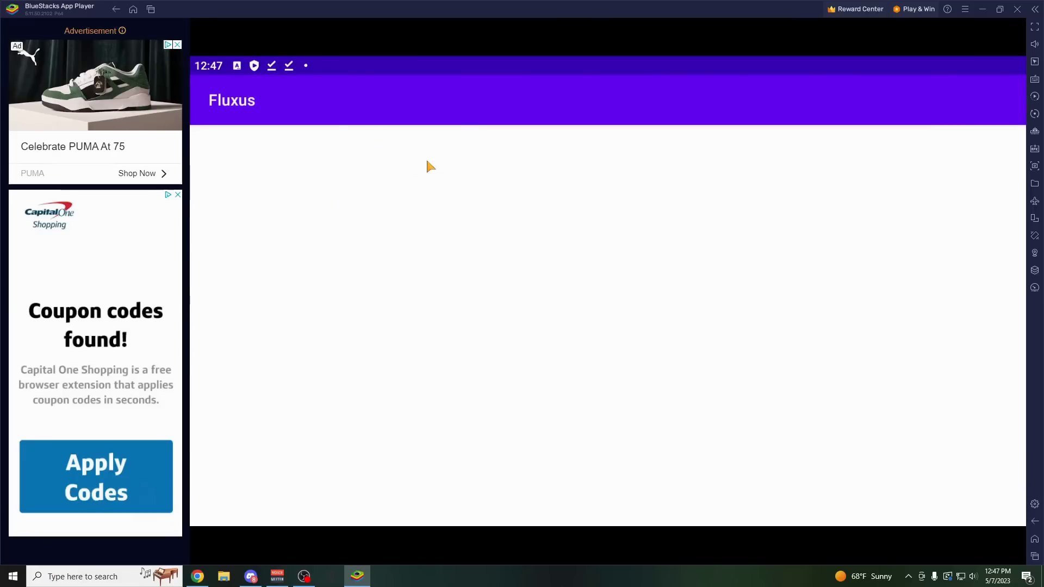
{"action": "left_click", "coordinate": [133, 10]}
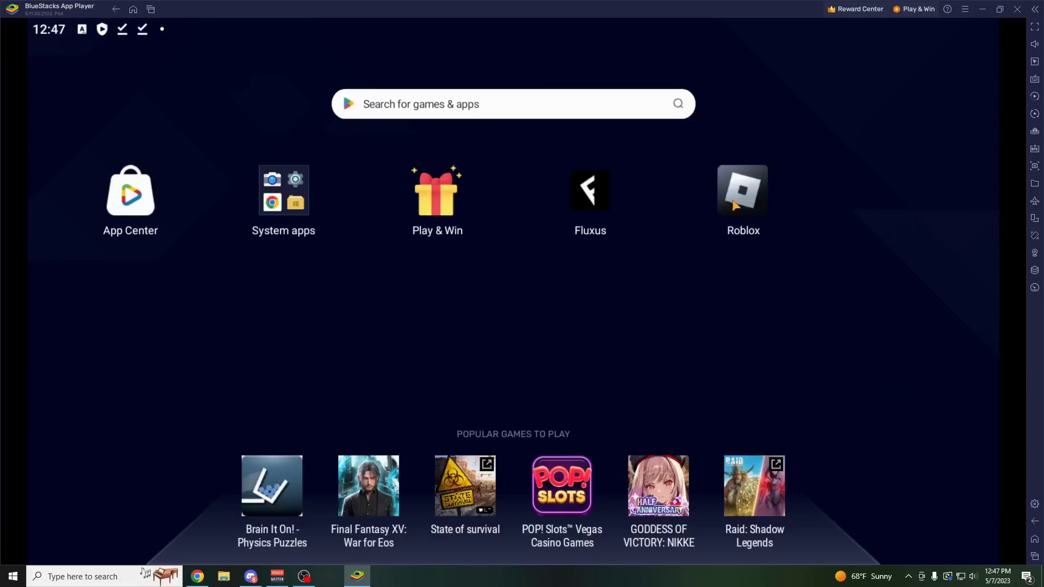
{"action": "left_click", "coordinate": [745, 191]}
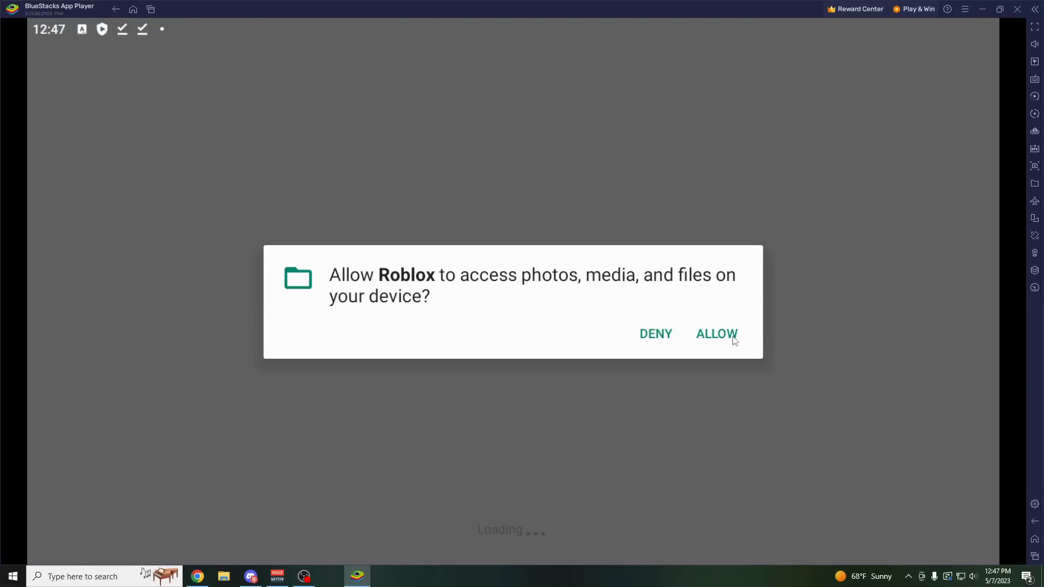
{"action": "left_click", "coordinate": [733, 336]}
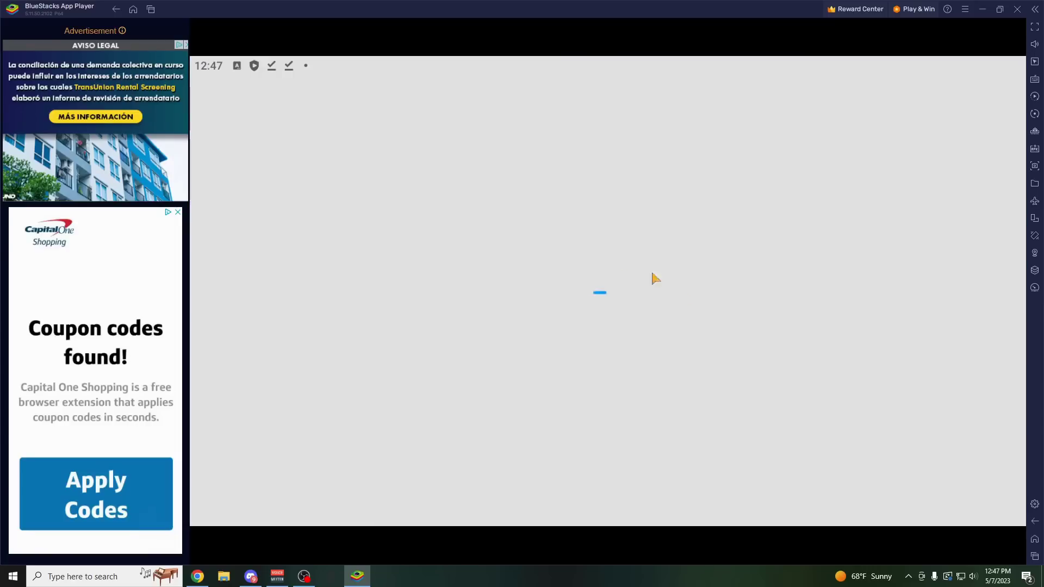
Log into Roblox with the account username and password, passing the aquarium picture verification.
{"action": "left_click", "coordinate": [607, 350]}
{"action": "left_click", "coordinate": [601, 297]}
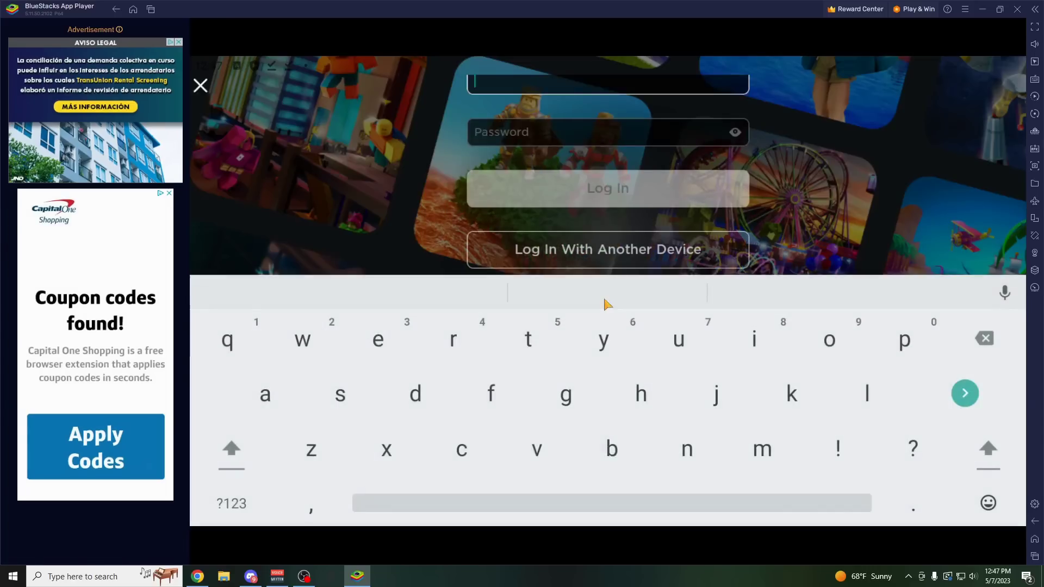
{"action": "type", "text": "usevegax"}
{"action": "key", "text": "Return"}
{"action": "left_click", "coordinate": [614, 329]}
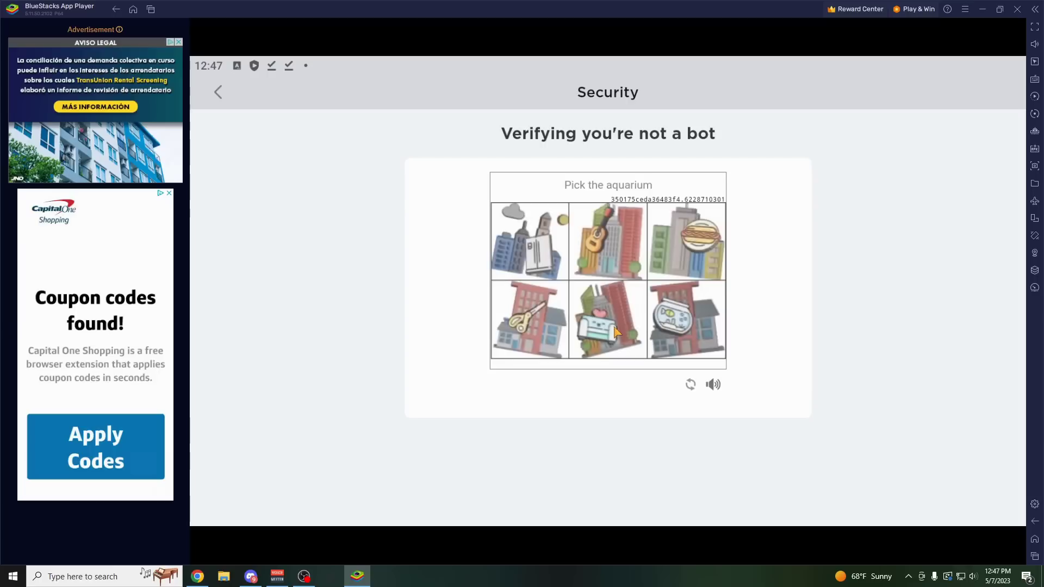
{"action": "left_click", "coordinate": [688, 326]}
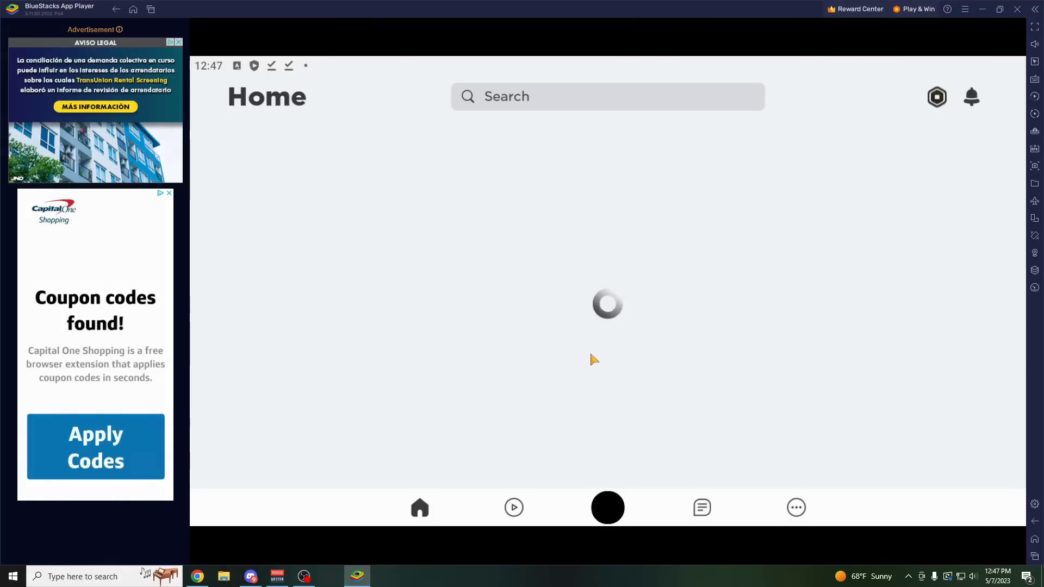
Open Punch Wall Simulator from the game list and join a server.
{"action": "scroll", "coordinate": [547, 292], "scroll_direction": "down", "scroll_amount": 2}
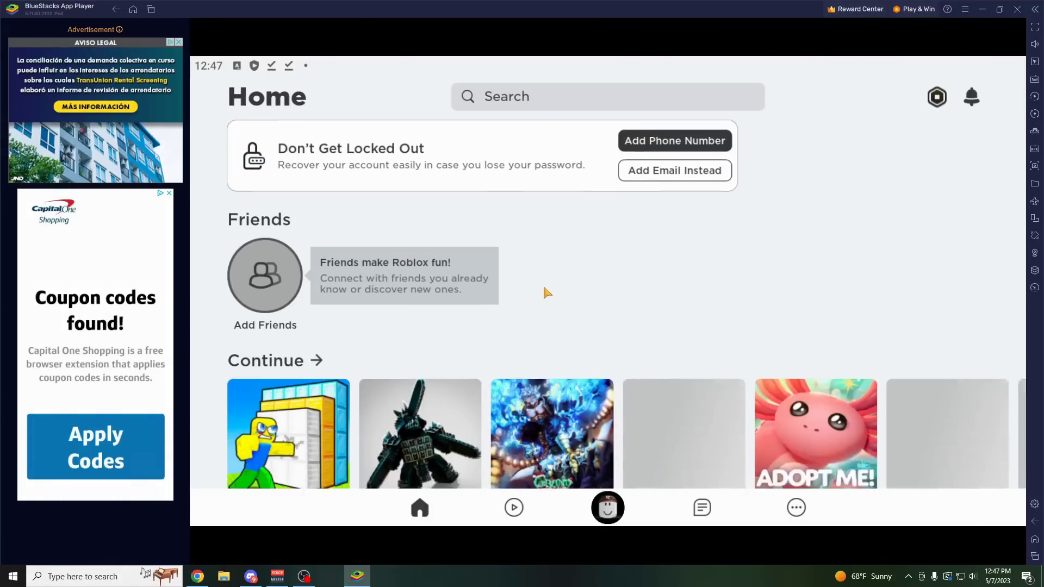
{"action": "scroll", "coordinate": [546, 292], "scroll_direction": "down", "scroll_amount": 3}
{"action": "left_click", "coordinate": [326, 299]}
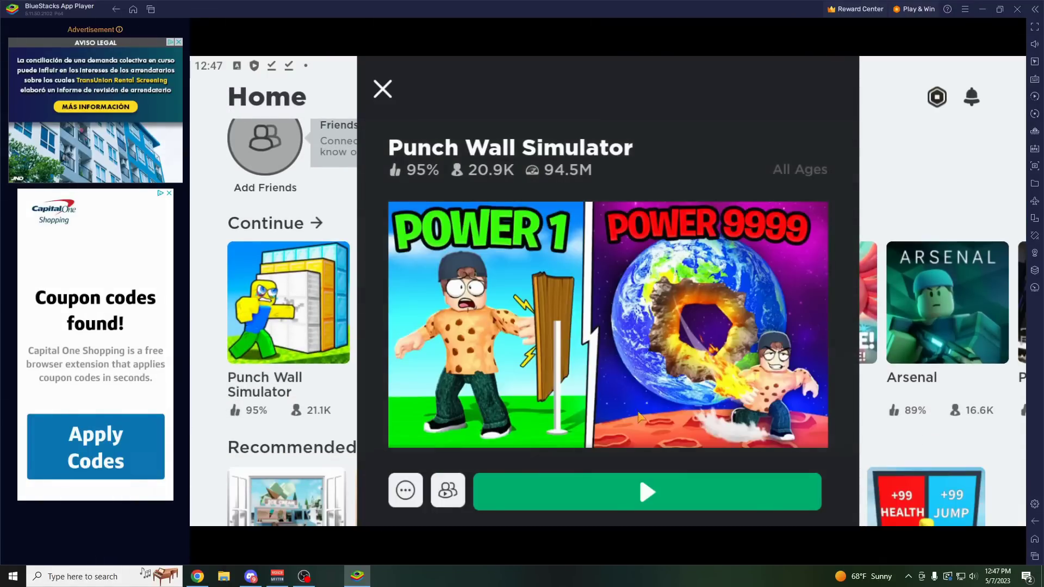
{"action": "left_click", "coordinate": [693, 483]}
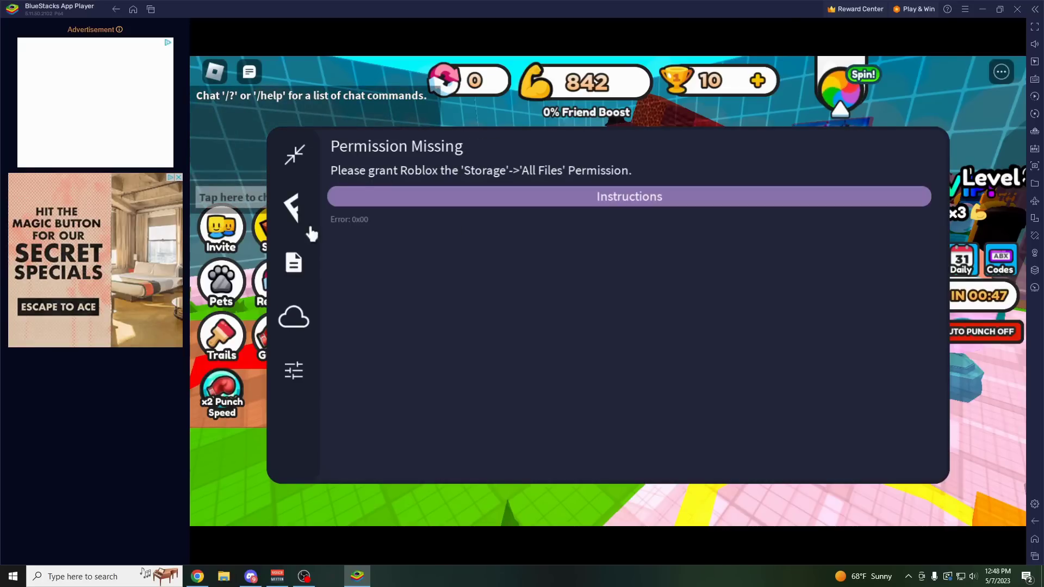
On Fluxus's script search page, enter the query 'punch wall' and submit it.
{"action": "left_click", "coordinate": [297, 304]}
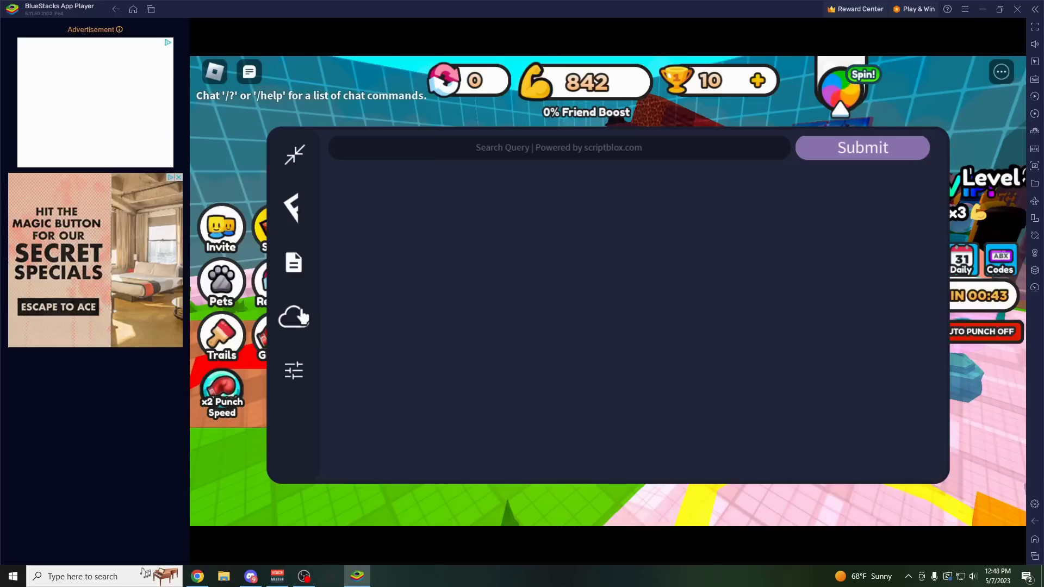
{"action": "left_click", "coordinate": [293, 206]}
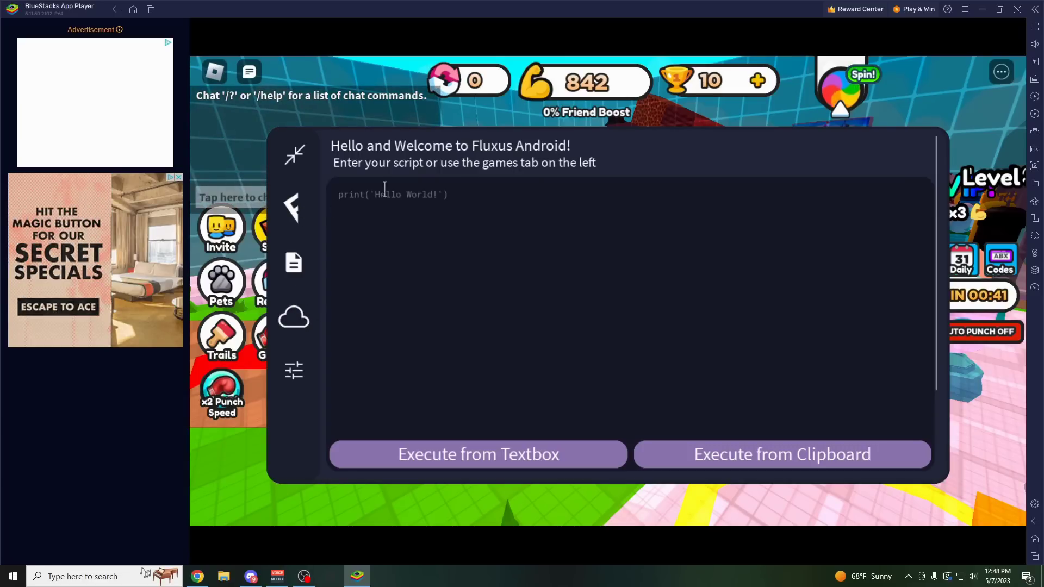
{"action": "left_click", "coordinate": [305, 319]}
{"action": "left_click", "coordinate": [524, 148]}
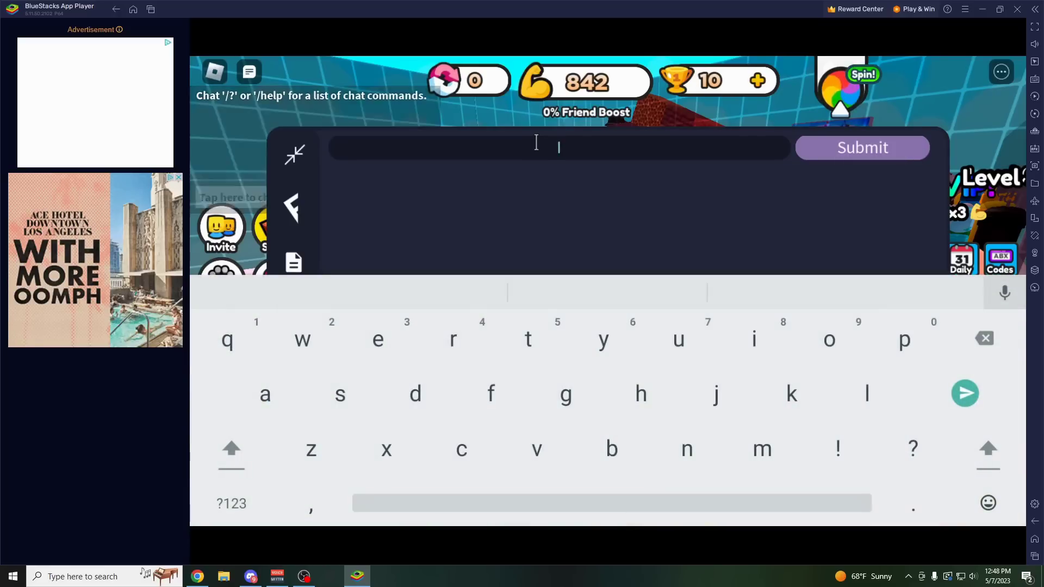
{"action": "type", "text": "punch wall"}
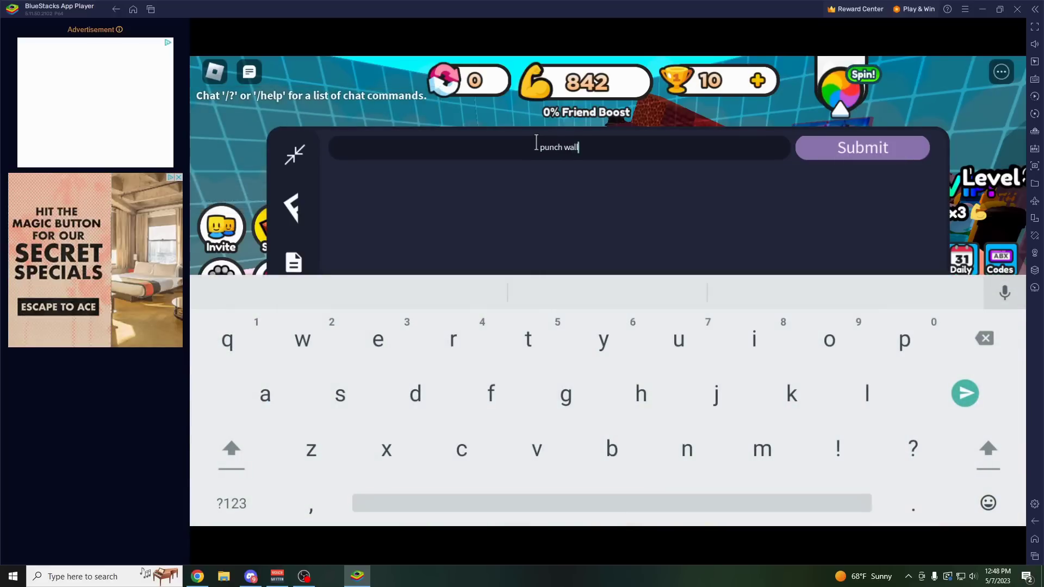
{"action": "key", "text": "Return"}
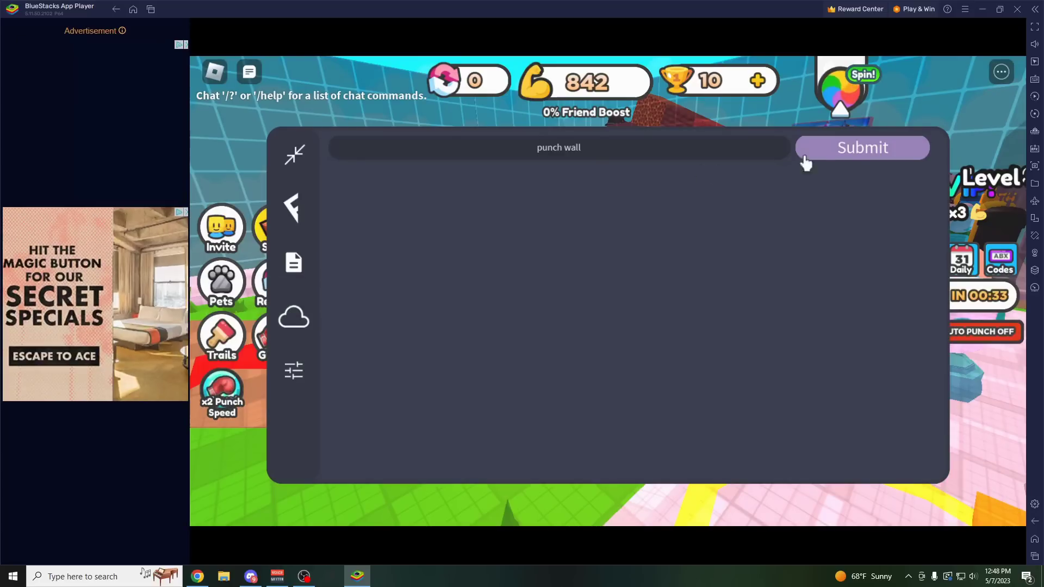
{"action": "left_click", "coordinate": [857, 154]}
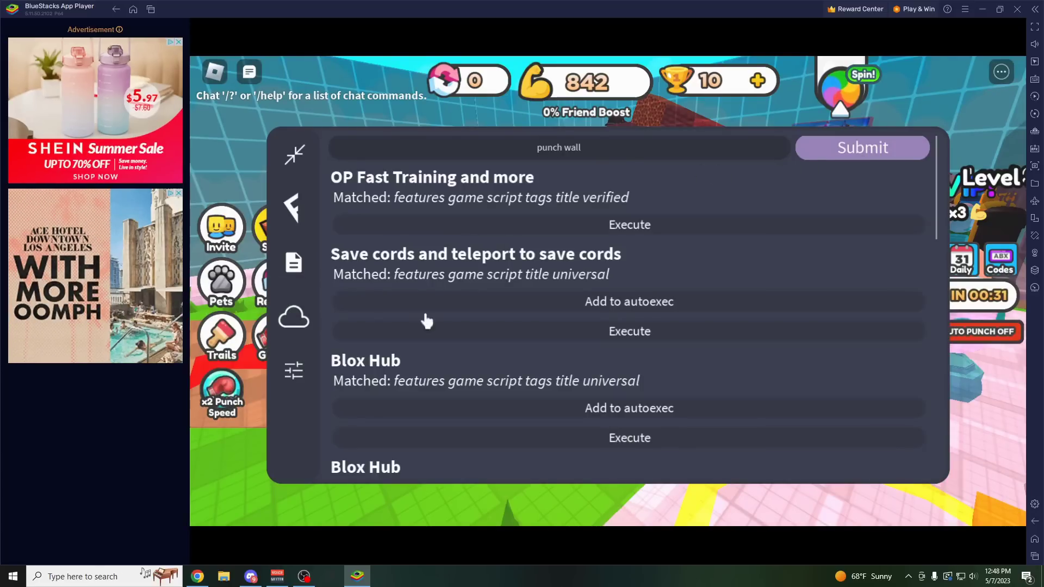
Run the OP Fast Training script, pick +10 Win, and move the script panel down-right.
{"action": "left_click", "coordinate": [612, 224]}
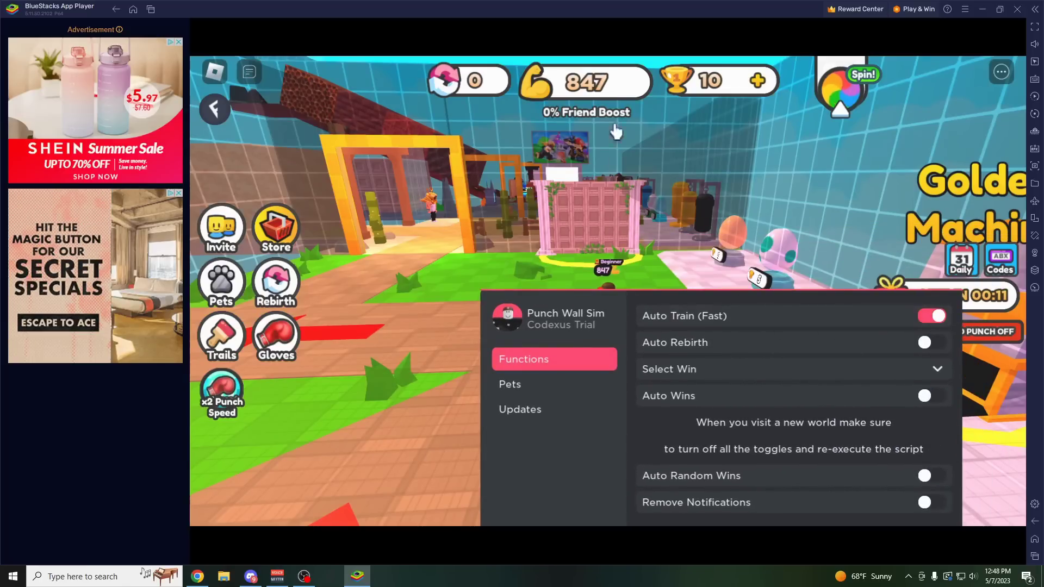
{"action": "left_click", "coordinate": [895, 373]}
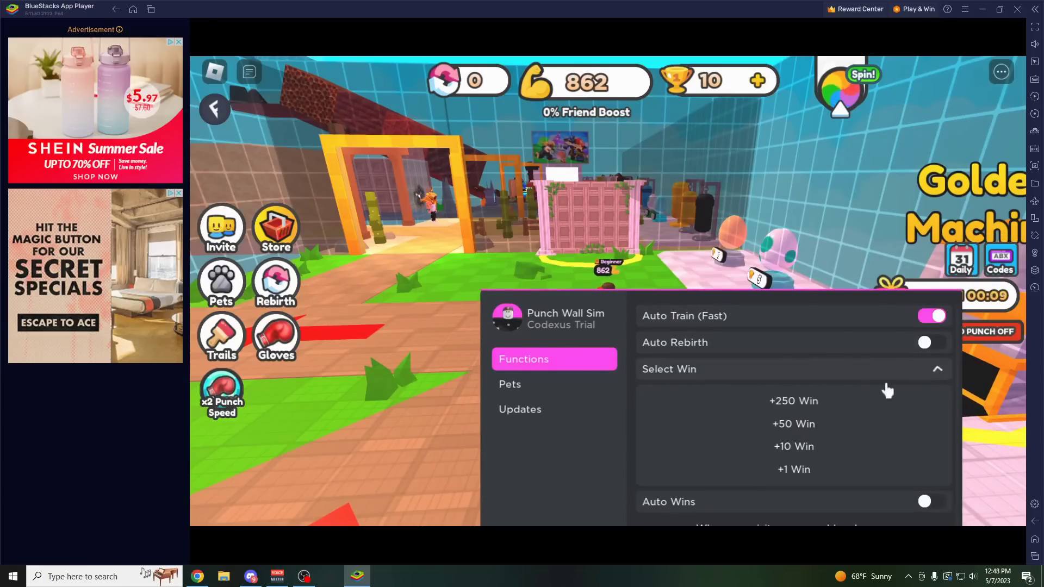
{"action": "left_click", "coordinate": [794, 445]}
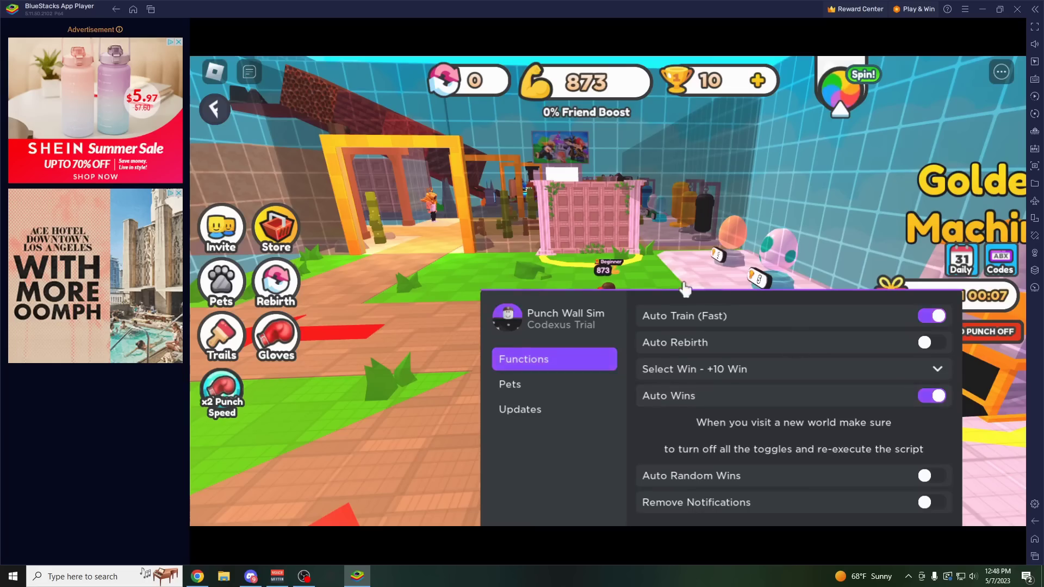
{"action": "left_click_drag", "start_coordinate": [685, 288], "coordinate": [727, 357]}
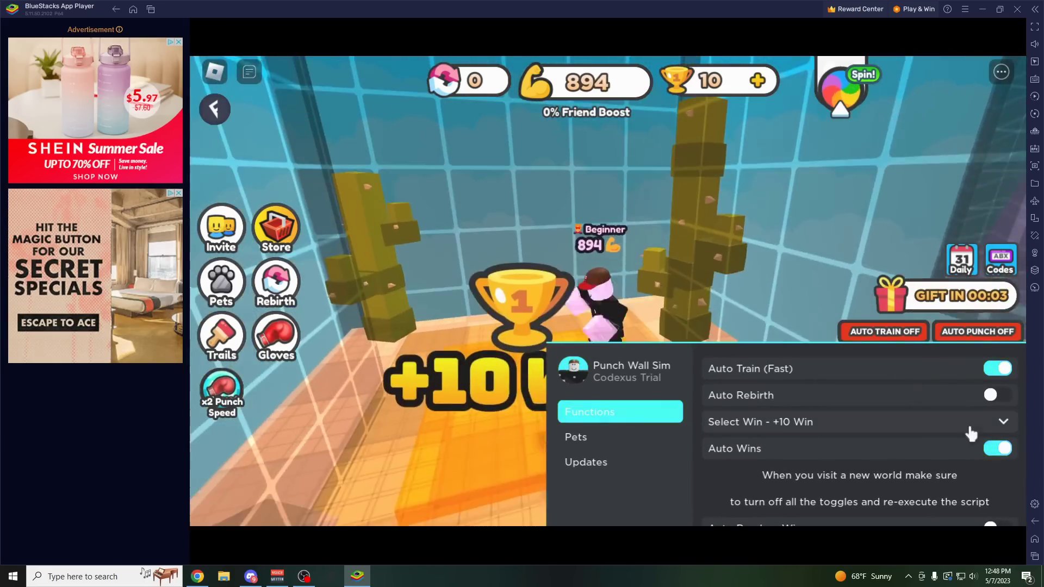
Turn Auto Wins off and change the Select Win amount from +10 Win to +1 Win.
{"action": "left_click", "coordinate": [998, 448]}
{"action": "left_click", "coordinate": [799, 421]}
{"action": "scroll", "coordinate": [853, 478], "scroll_direction": "down", "scroll_amount": 1}
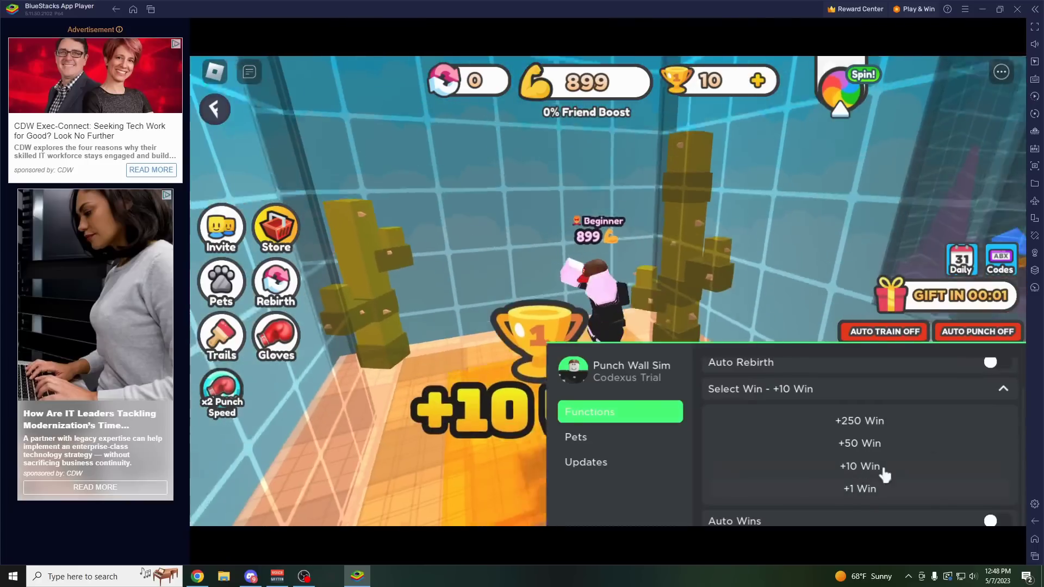
{"action": "left_click", "coordinate": [884, 471]}
{"action": "left_click", "coordinate": [993, 446]}
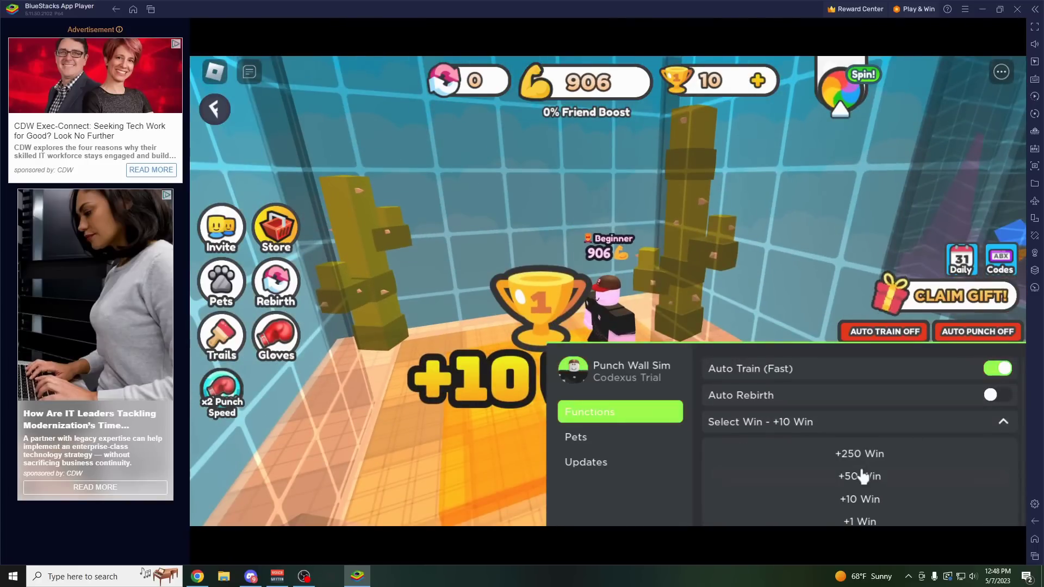
{"action": "scroll", "coordinate": [862, 479], "scroll_direction": "down", "scroll_amount": 1}
{"action": "left_click", "coordinate": [903, 488]}
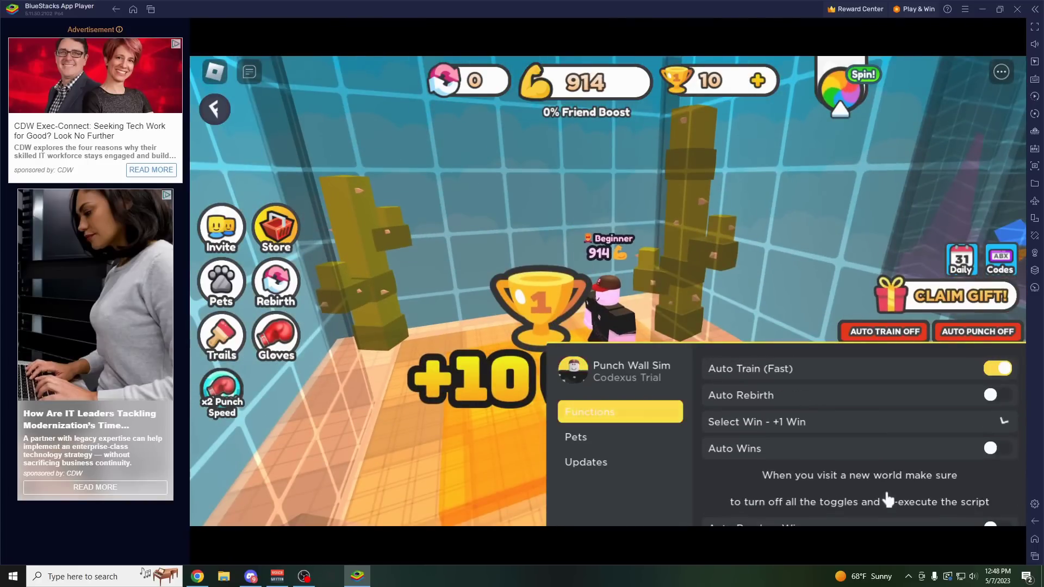
{"action": "left_click", "coordinate": [995, 448]}
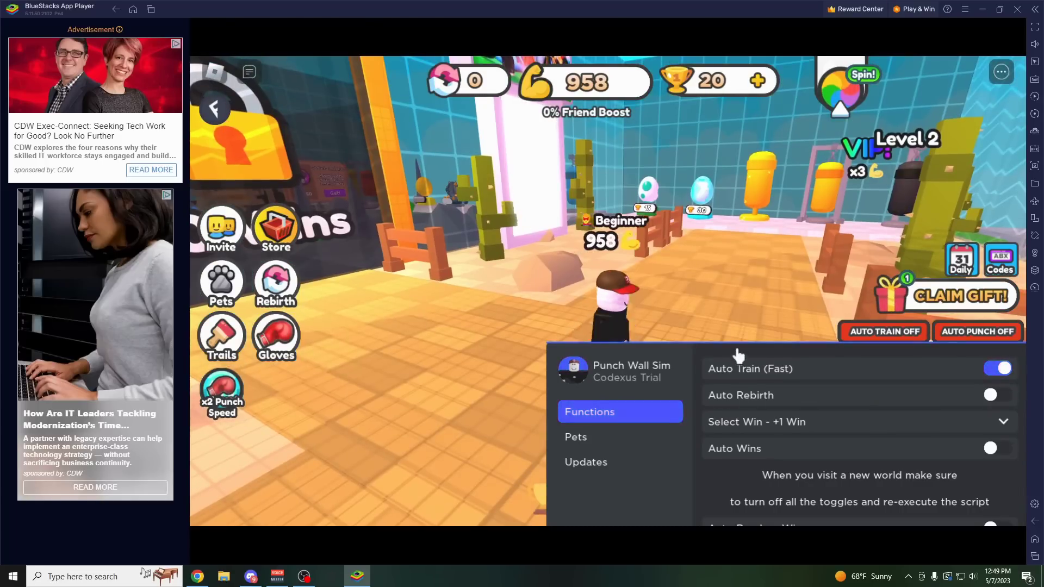
Move the Punch Wall Sim panel to the lower right and open the Fluxus settings.
{"action": "left_click_drag", "start_coordinate": [738, 356], "coordinate": [736, 276]}
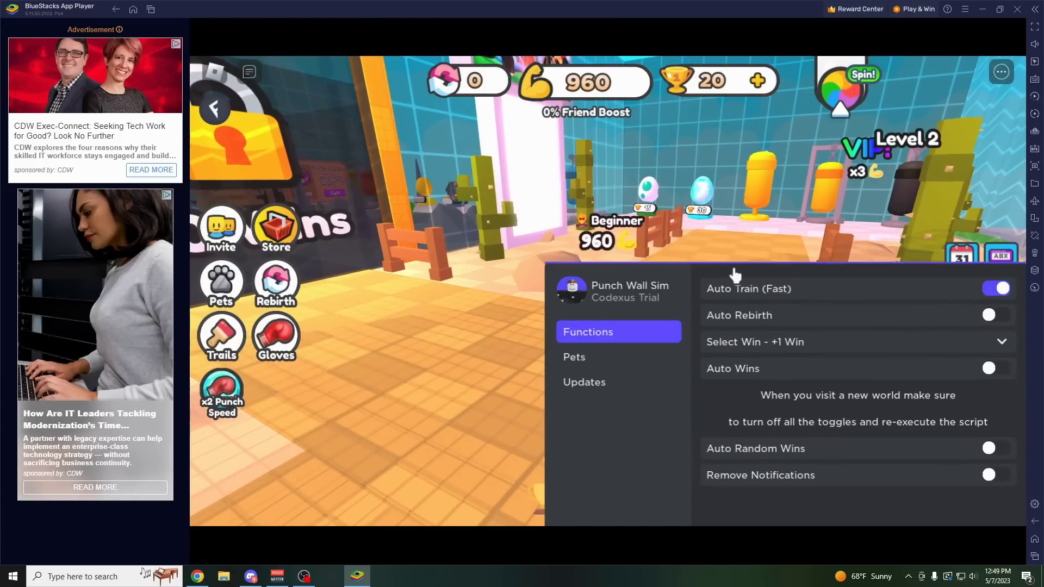
{"action": "left_click", "coordinate": [213, 113]}
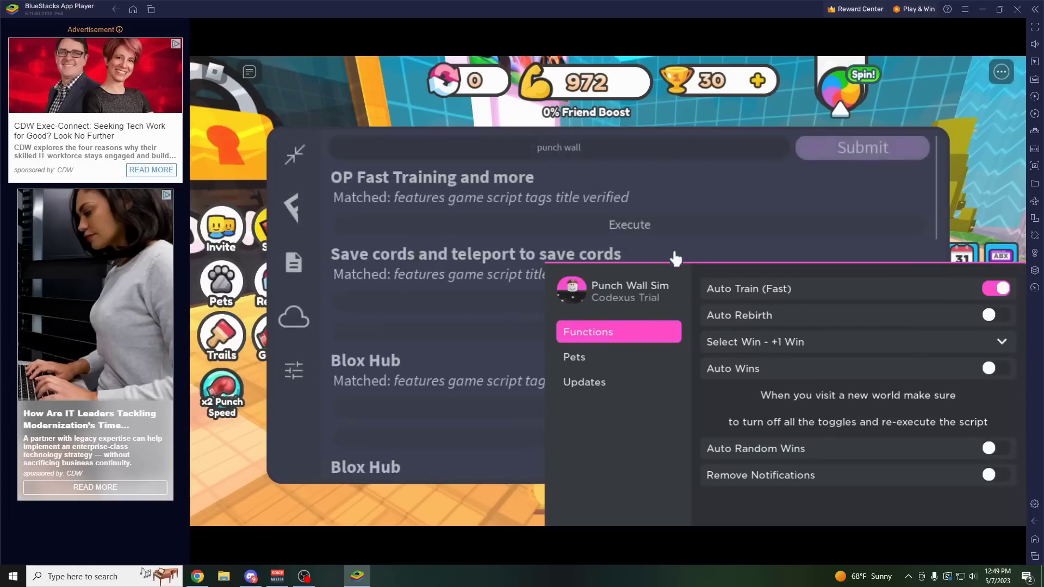
{"action": "left_click_drag", "start_coordinate": [628, 286], "coordinate": [732, 387]}
{"action": "left_click", "coordinate": [292, 371]}
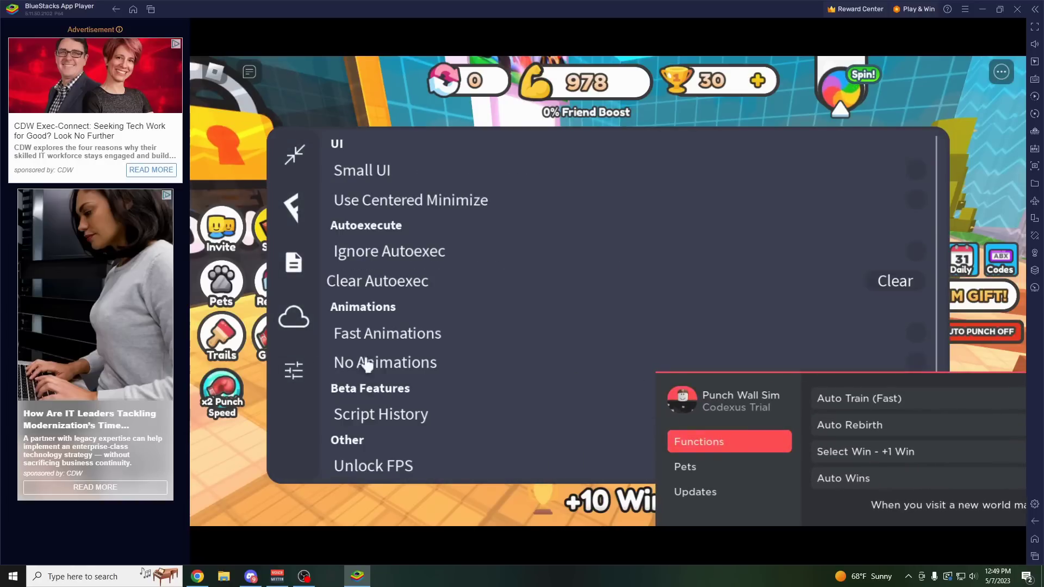
{"action": "left_click_drag", "start_coordinate": [811, 385], "coordinate": [930, 496]}
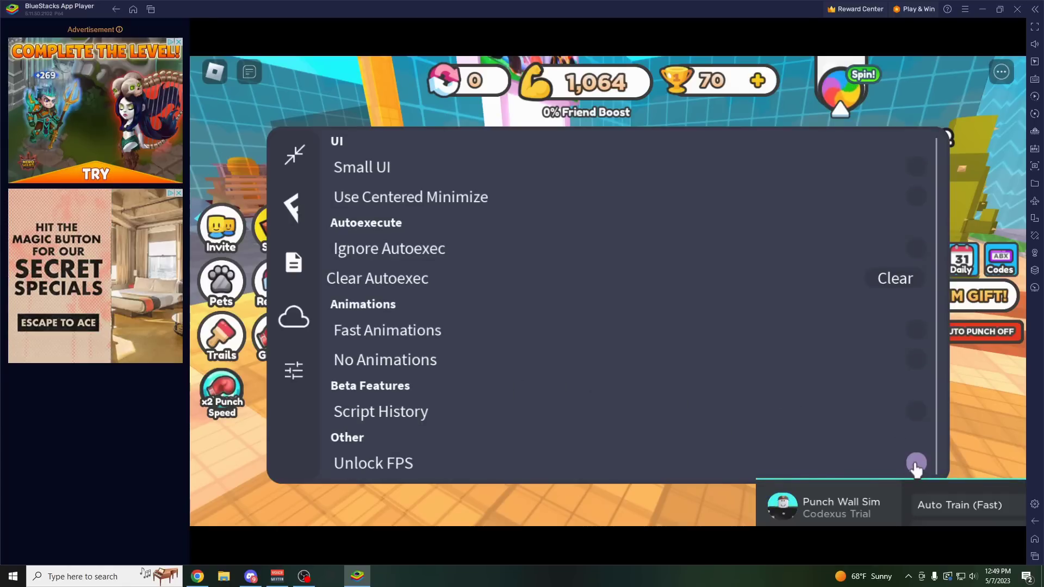
Open the Fluxus executor script textbox, then go to the Android home screen.
{"action": "left_click", "coordinate": [288, 264]}
{"action": "left_click", "coordinate": [296, 209]}
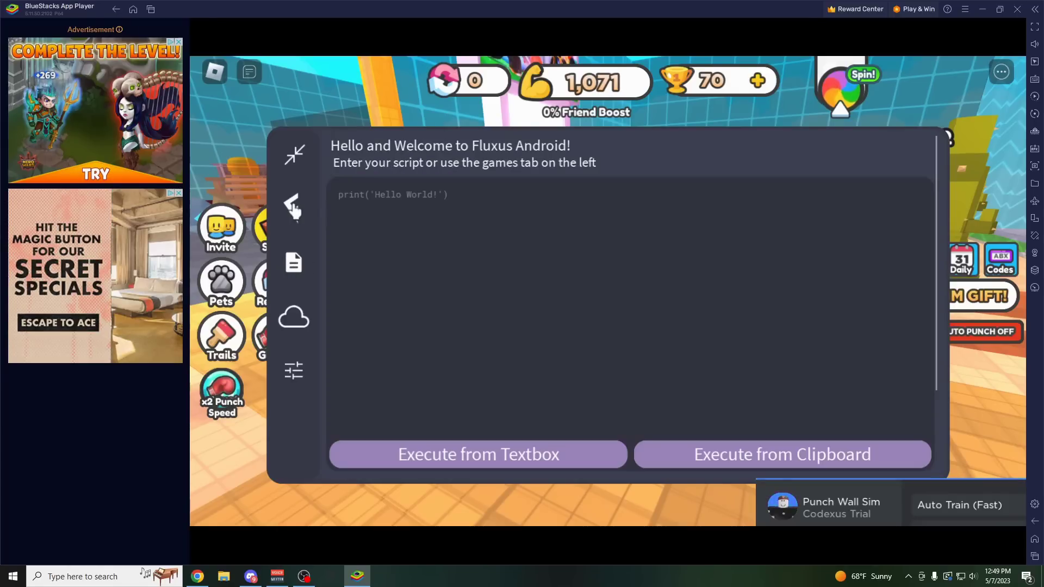
{"action": "left_click", "coordinate": [380, 206]}
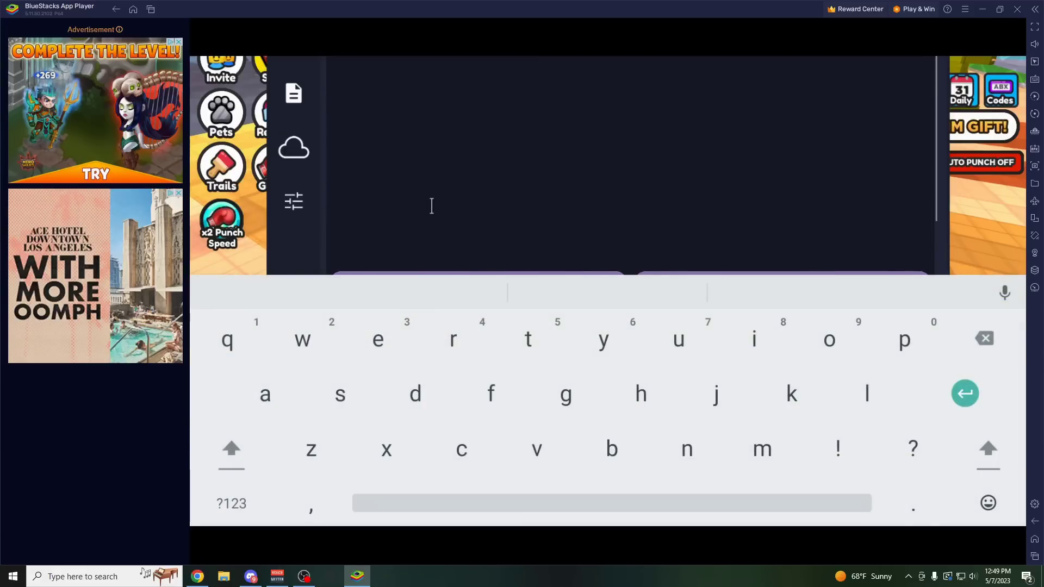
{"action": "left_click", "coordinate": [132, 10]}
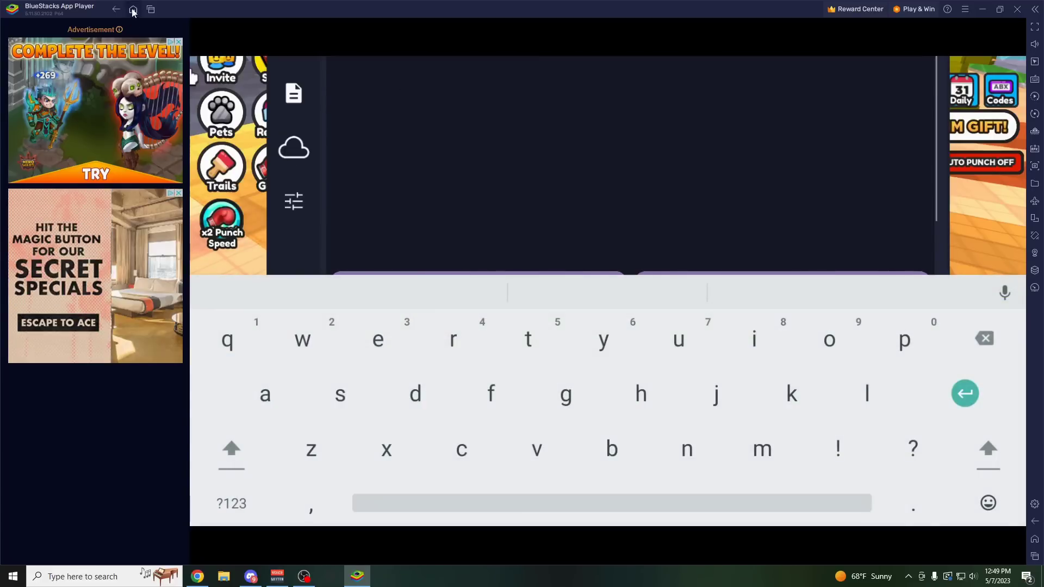
Open Chrome, load 1f03.net, and follow the third script's Download Now link to Pastebin.
{"action": "left_click", "coordinate": [286, 186]}
{"action": "left_click", "coordinate": [482, 263]}
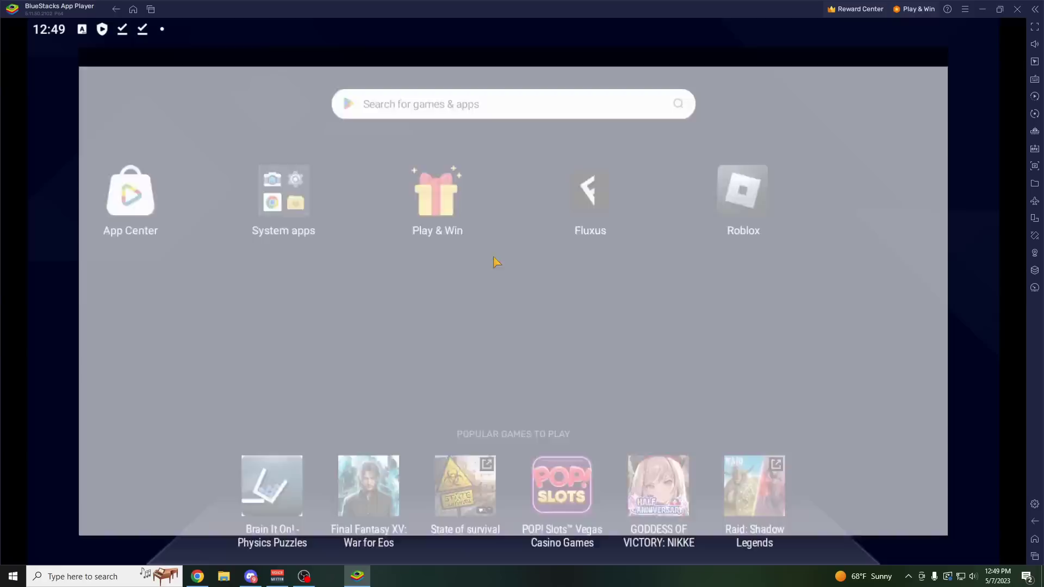
{"action": "left_click", "coordinate": [427, 113]}
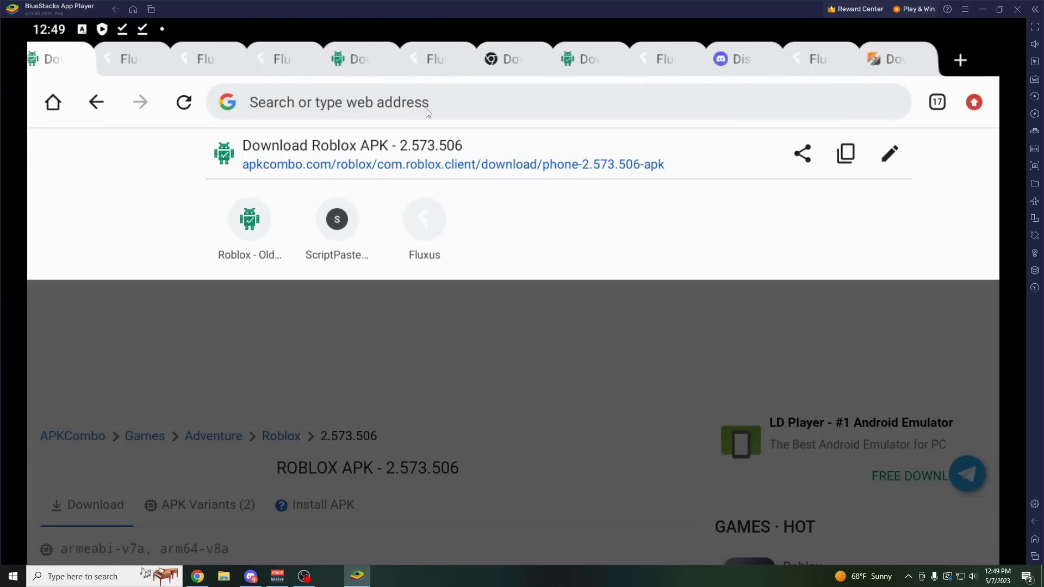
{"action": "type", "text": "1f03.net"}
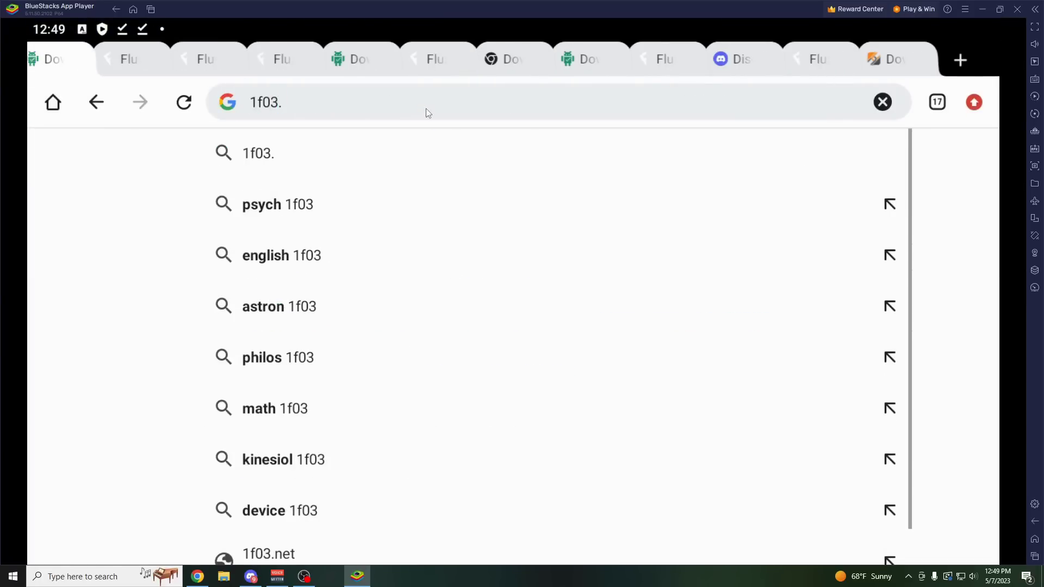
{"action": "key", "text": "Return"}
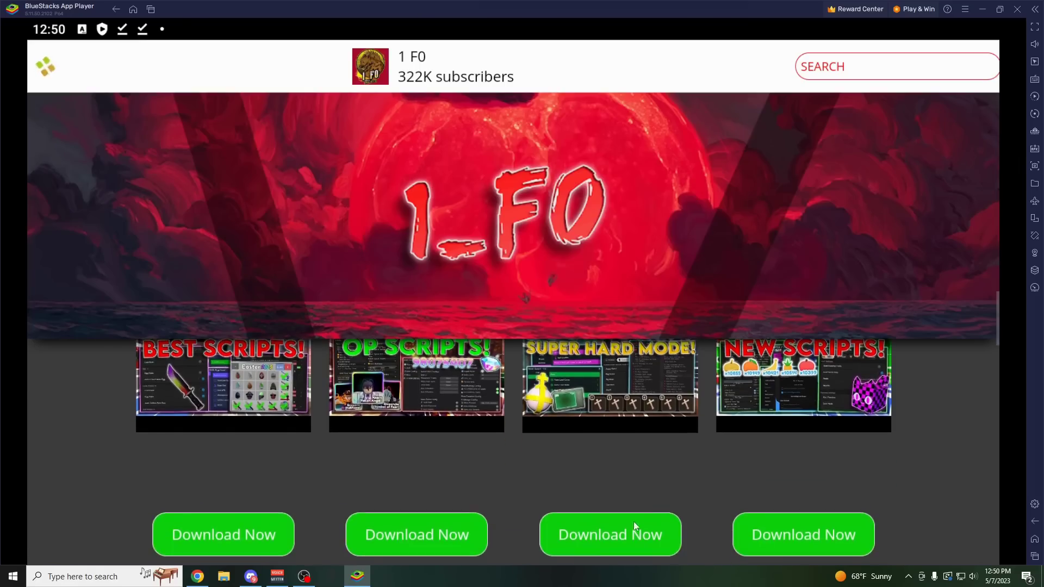
{"action": "left_click", "coordinate": [635, 531]}
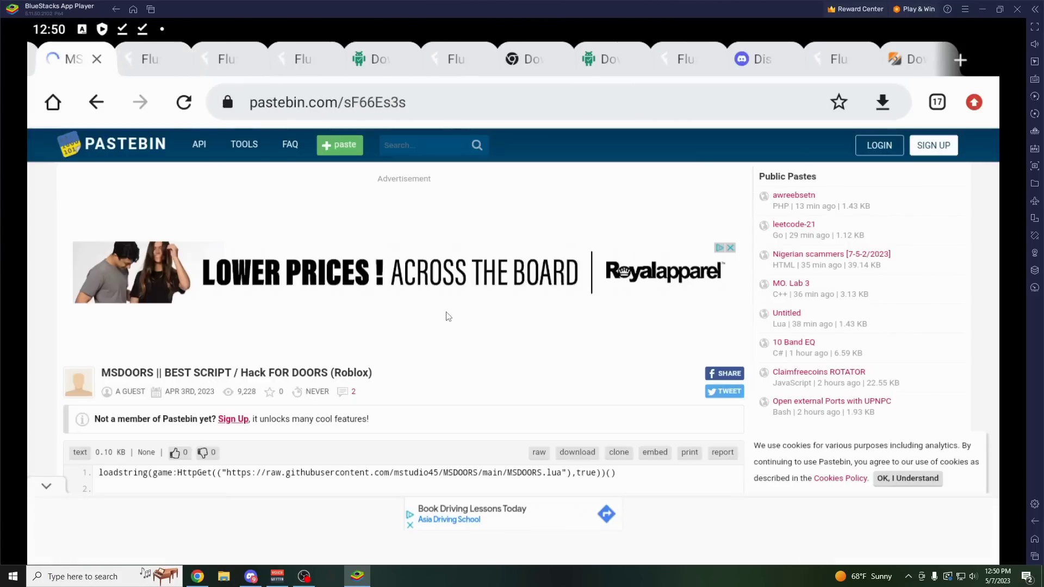
{"action": "scroll", "coordinate": [549, 366], "scroll_direction": "down", "scroll_amount": 3}
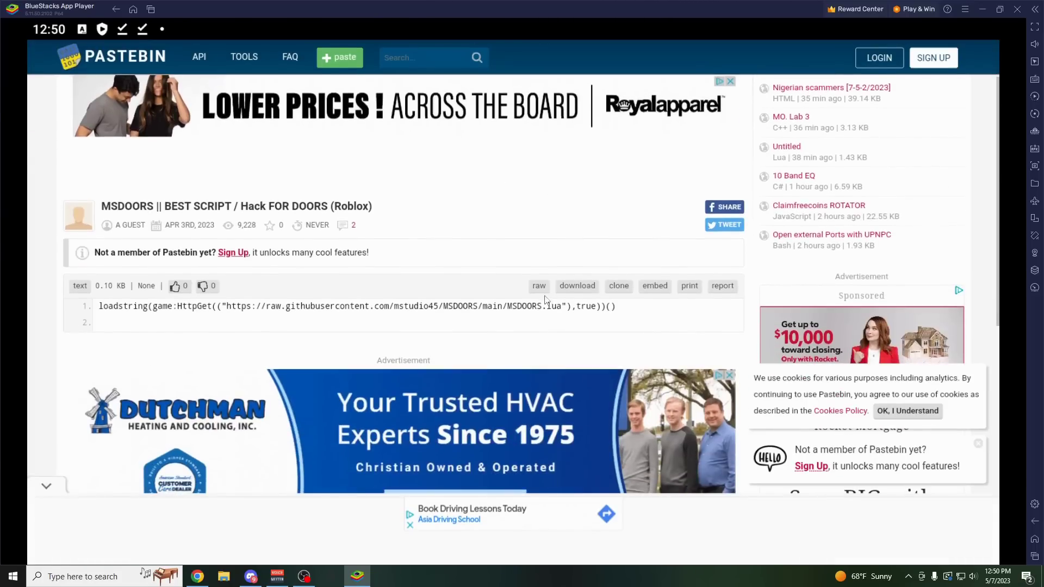
Copy the whole MSDOORS loadstring line from the raw paste, then return to the home screen.
{"action": "left_click", "coordinate": [540, 292]}
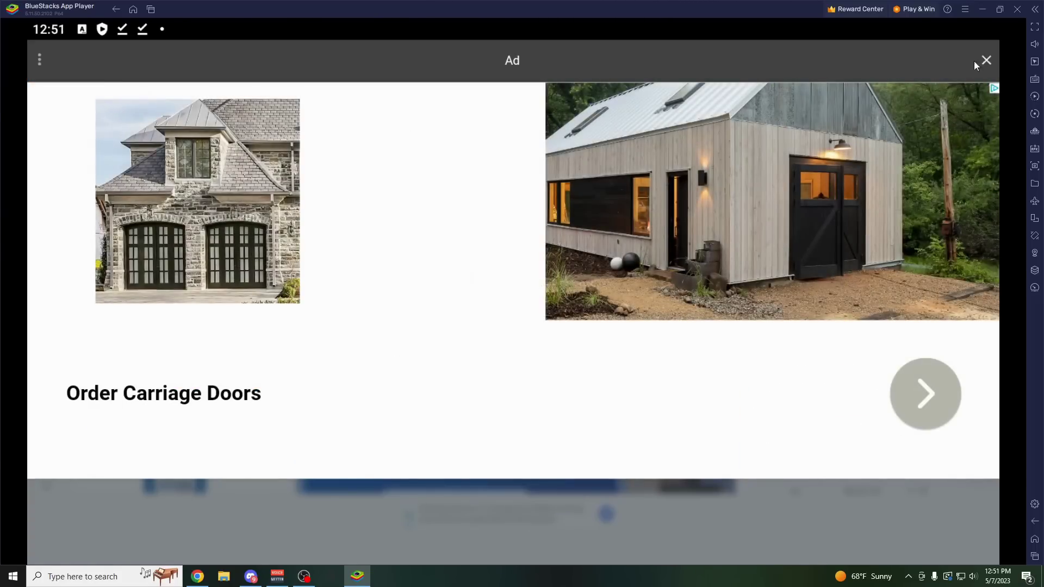
{"action": "left_click", "coordinate": [987, 61]}
{"action": "left_click", "coordinate": [412, 152]}
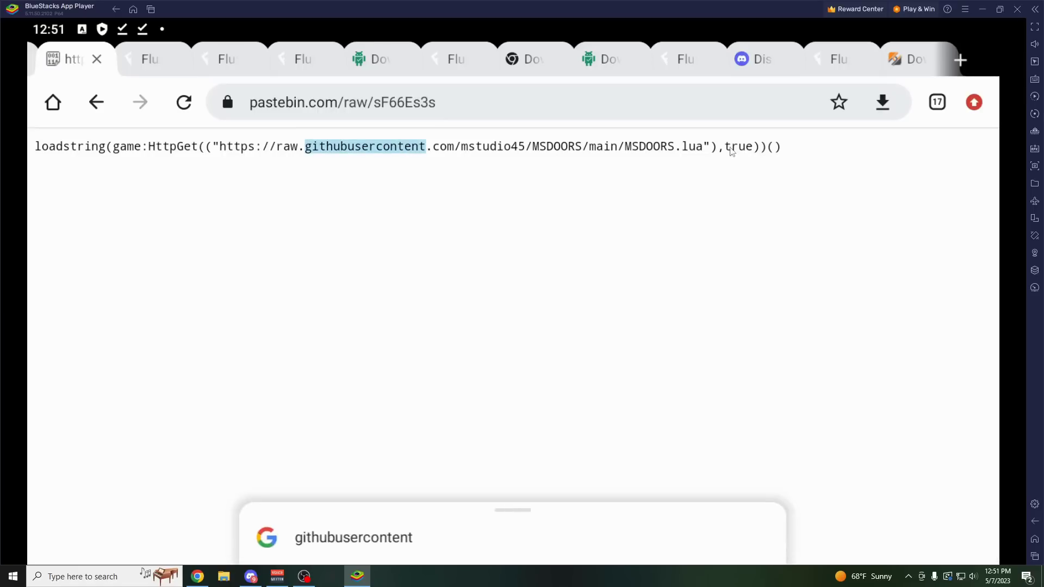
{"action": "left_click", "coordinate": [497, 152]}
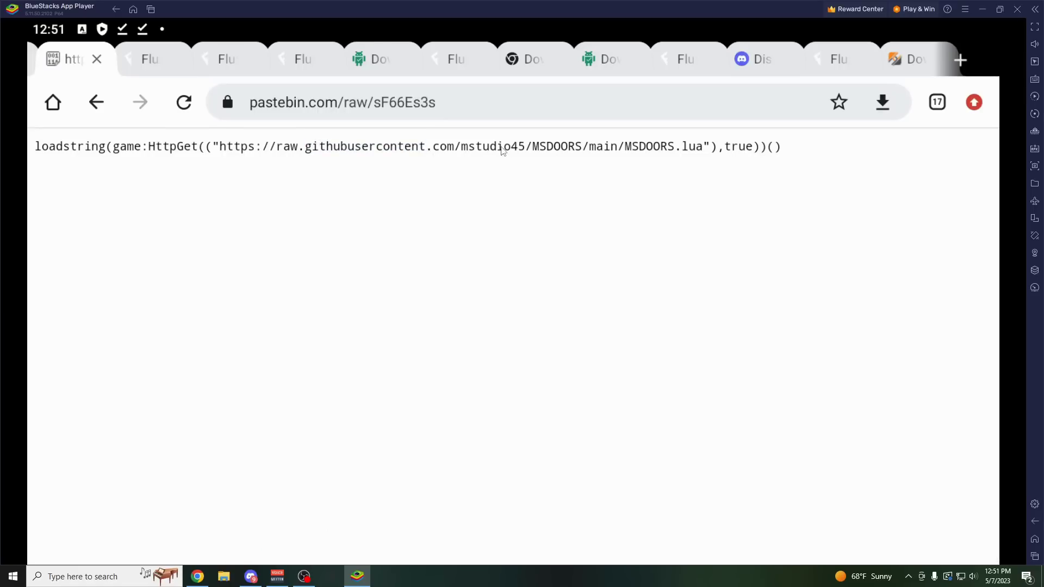
{"action": "left_click", "coordinate": [502, 151]}
{"action": "left_click_drag", "start_coordinate": [715, 168], "coordinate": [796, 168]}
{"action": "left_click_drag", "start_coordinate": [211, 172], "coordinate": [38, 169]}
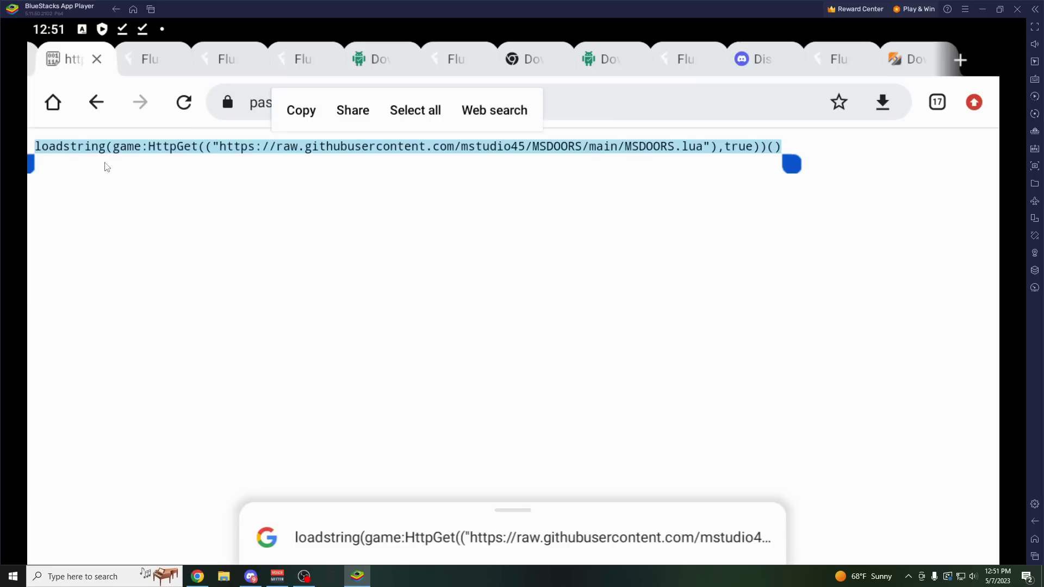
{"action": "left_click", "coordinate": [300, 112]}
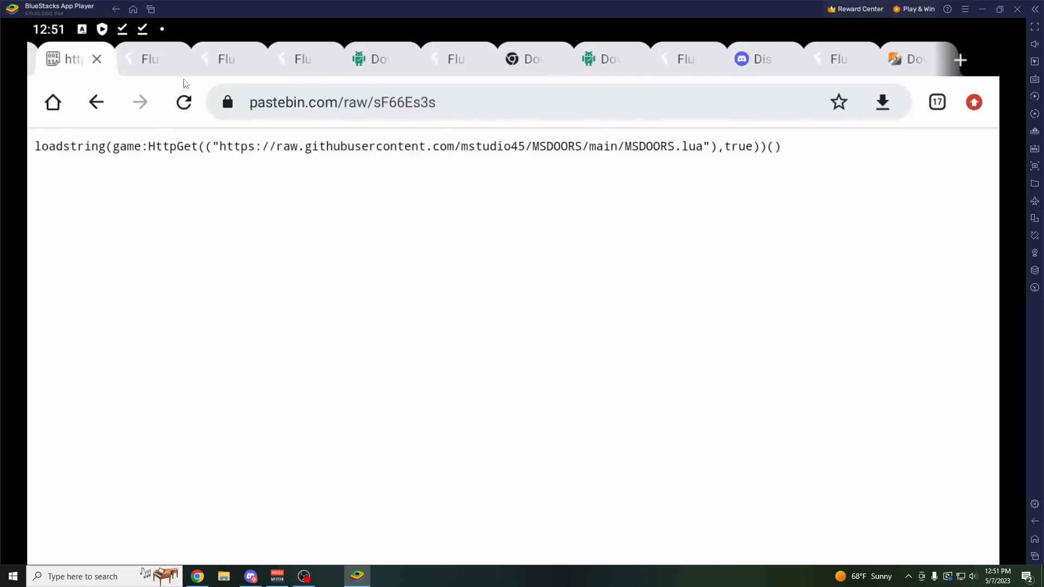
{"action": "left_click", "coordinate": [132, 31]}
{"action": "left_click", "coordinate": [133, 9]}
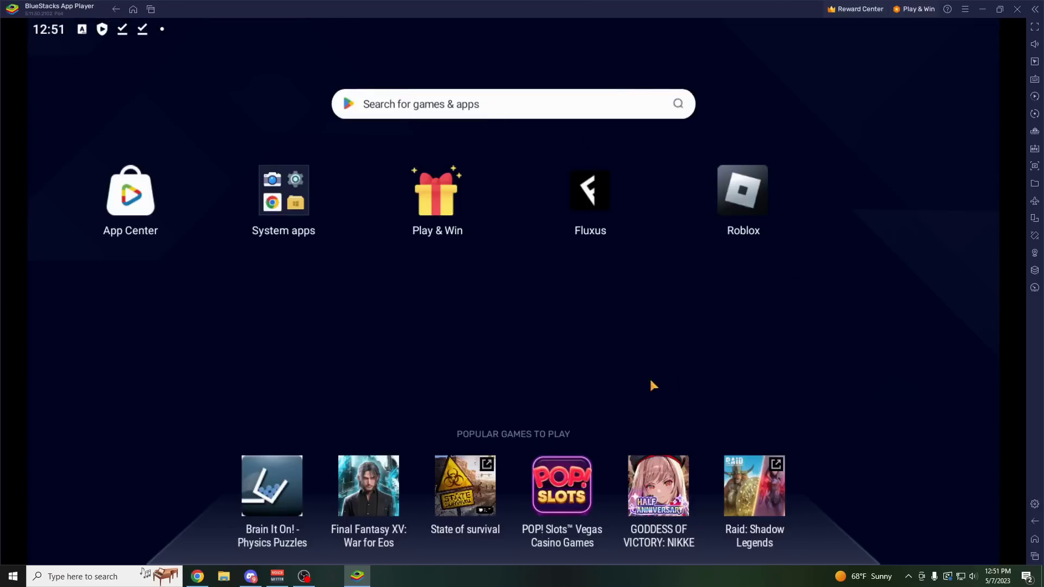
Switch to desktop Chrome's YouTube tab with the script channel's Videos page, scrolling up slightly.
{"action": "left_click", "coordinate": [199, 577]}
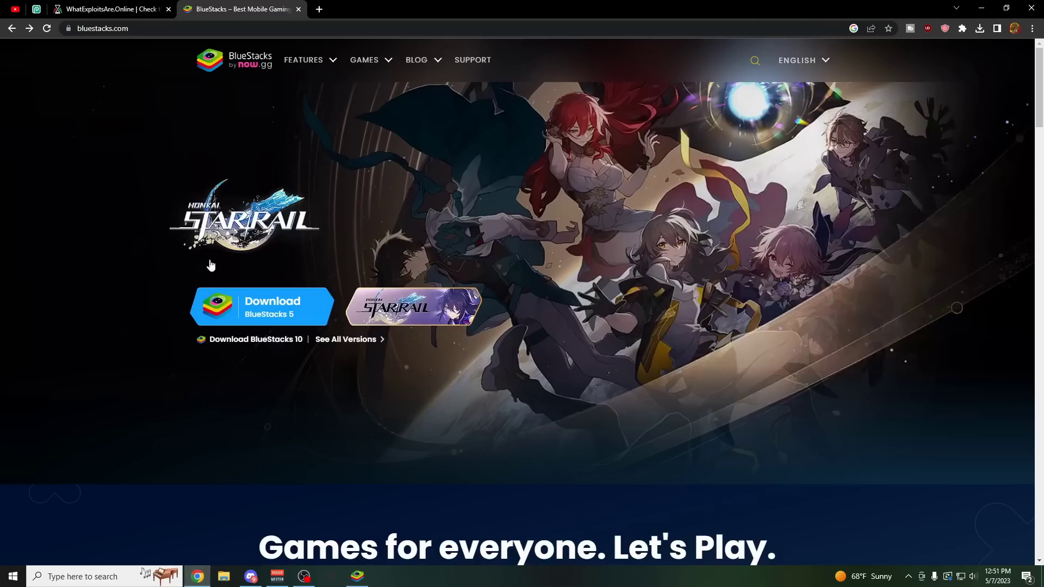
{"action": "left_click", "coordinate": [14, 9]}
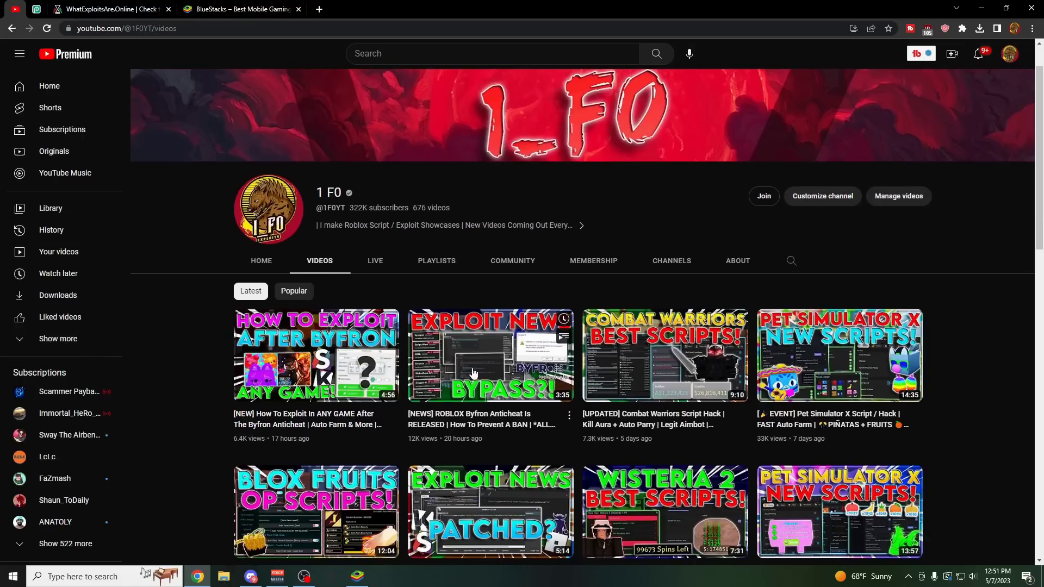
{"action": "mouse_move", "coordinate": [466, 370]}
{"action": "mouse_move", "coordinate": [310, 364]}
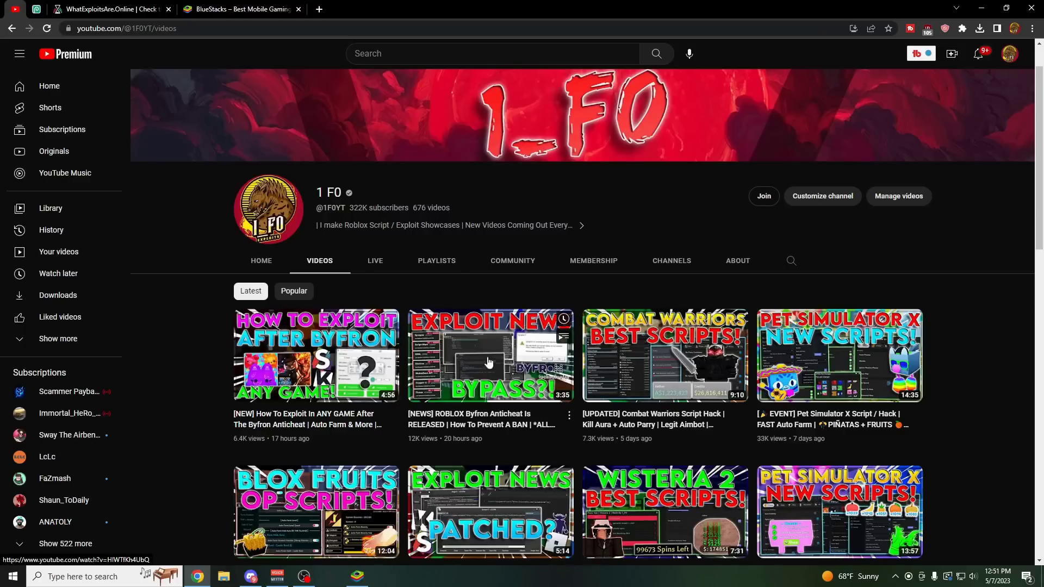
{"action": "scroll", "coordinate": [954, 293], "scroll_direction": "up", "scroll_amount": 1}
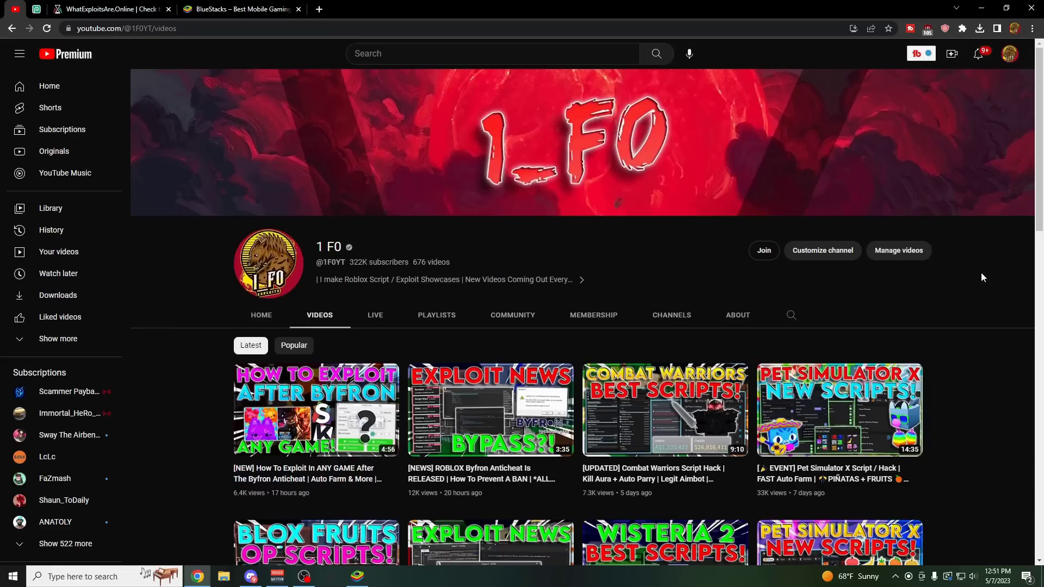